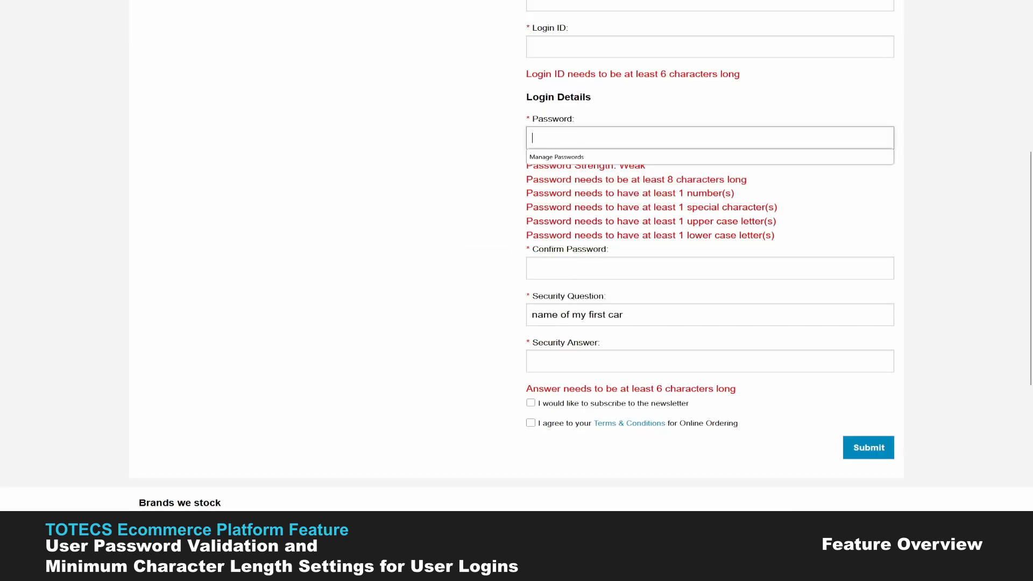
Step: Enter a registration password rated Strong and type 'speed' as the security answer
{"action": "type", "text": "•••••"}
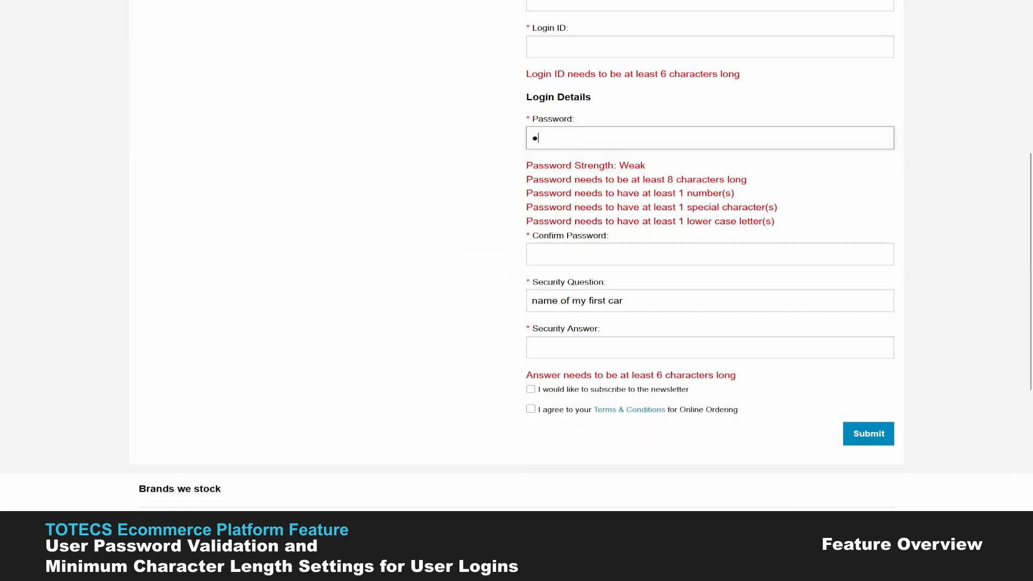
{"action": "type", "text": "••••"}
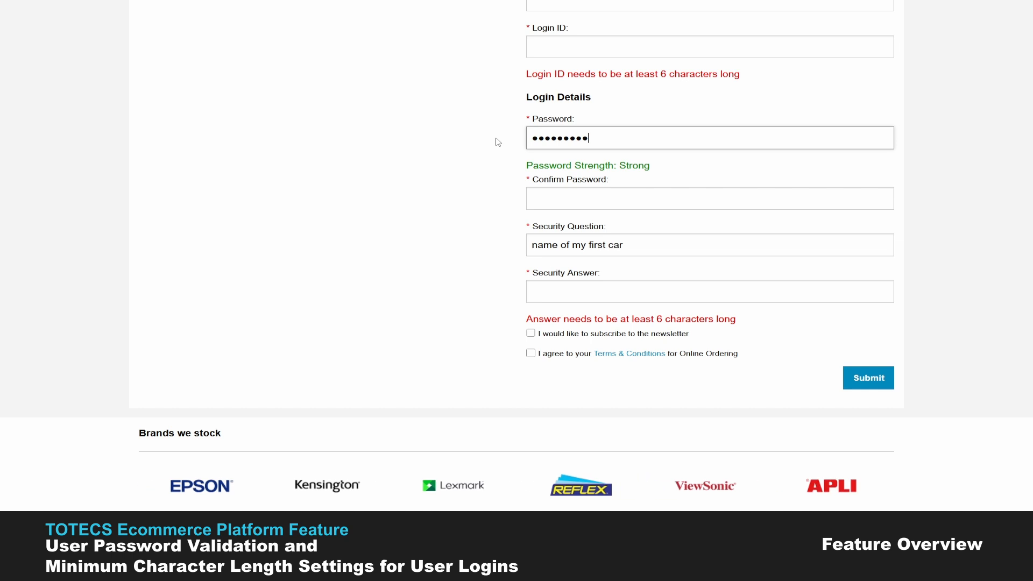
{"action": "left_click", "coordinate": [592, 291]}
{"action": "type", "text": "speed"}
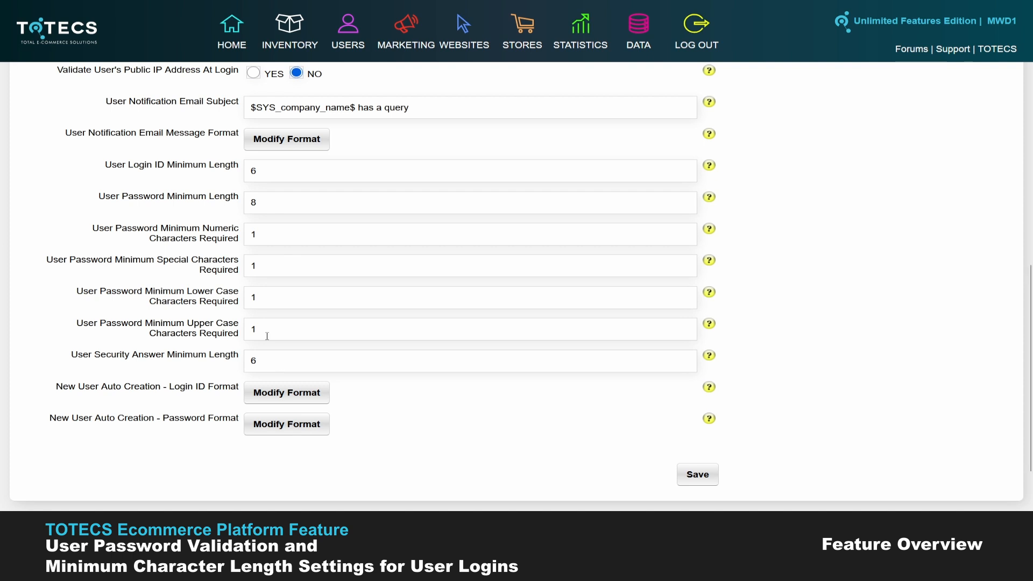
{"action": "left_click", "coordinate": [262, 233]}
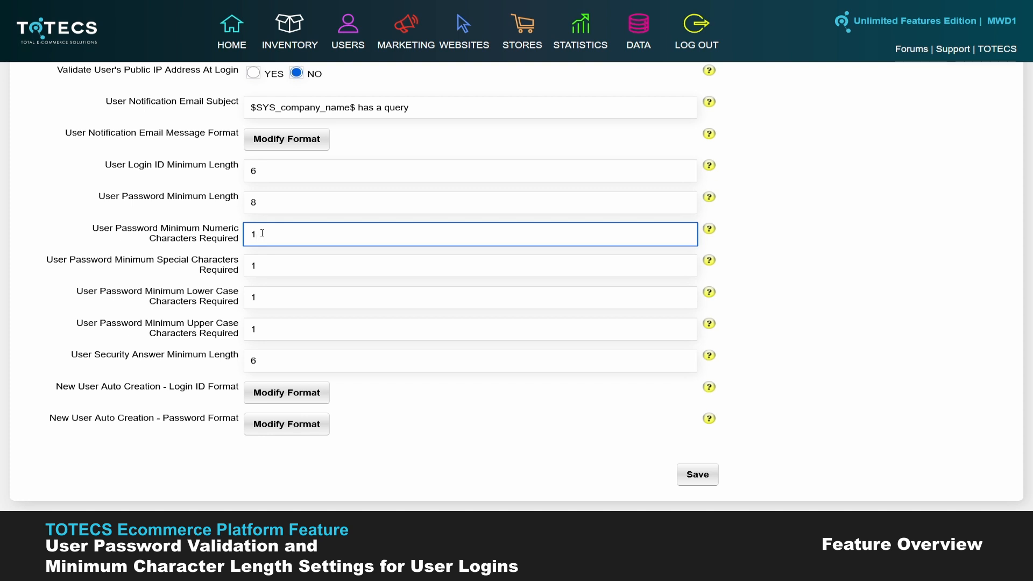
{"action": "left_click", "coordinate": [272, 169]}
{"action": "left_click", "coordinate": [270, 202]}
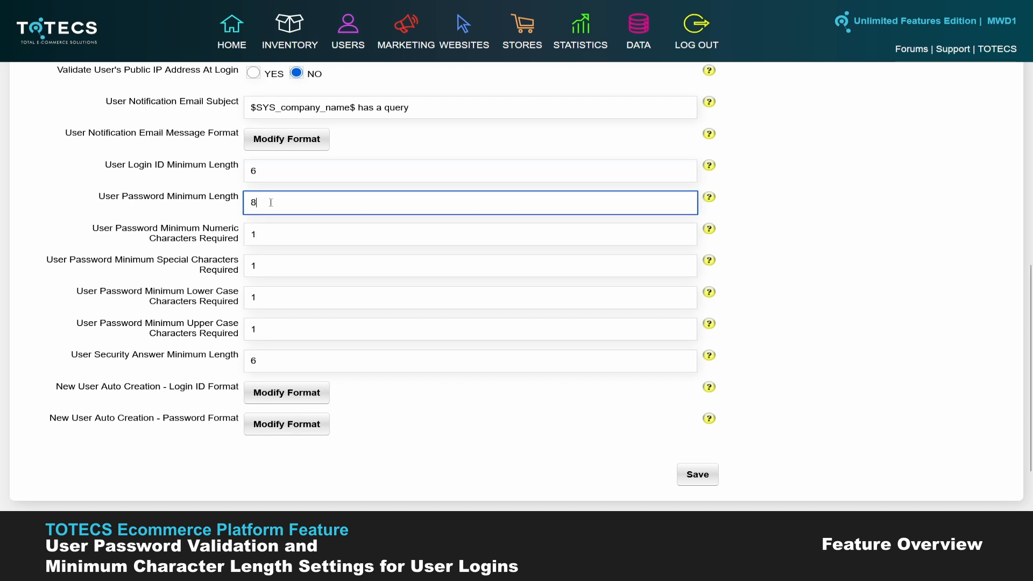
{"action": "left_click", "coordinate": [252, 361]}
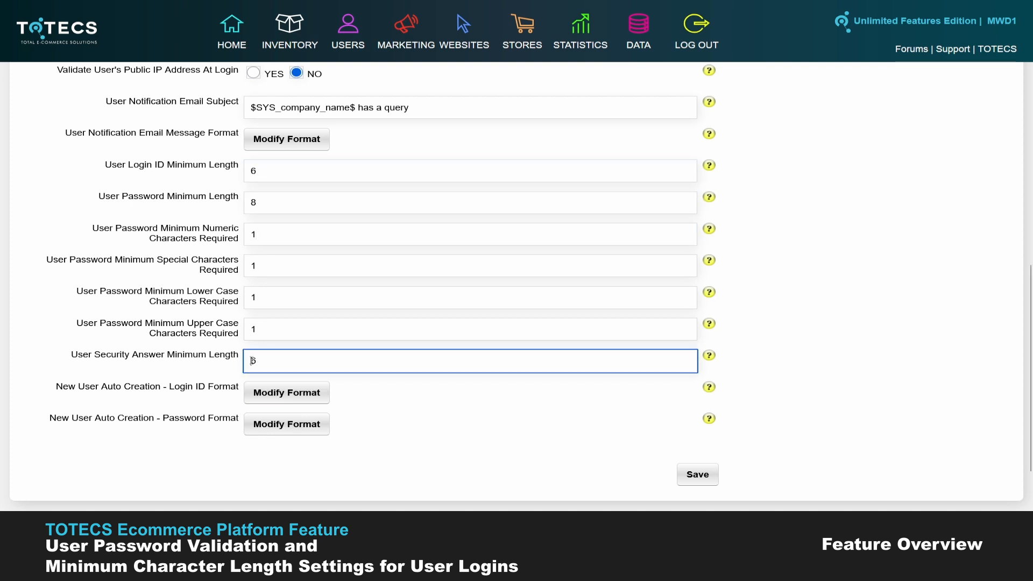
{"action": "left_click", "coordinate": [261, 236]}
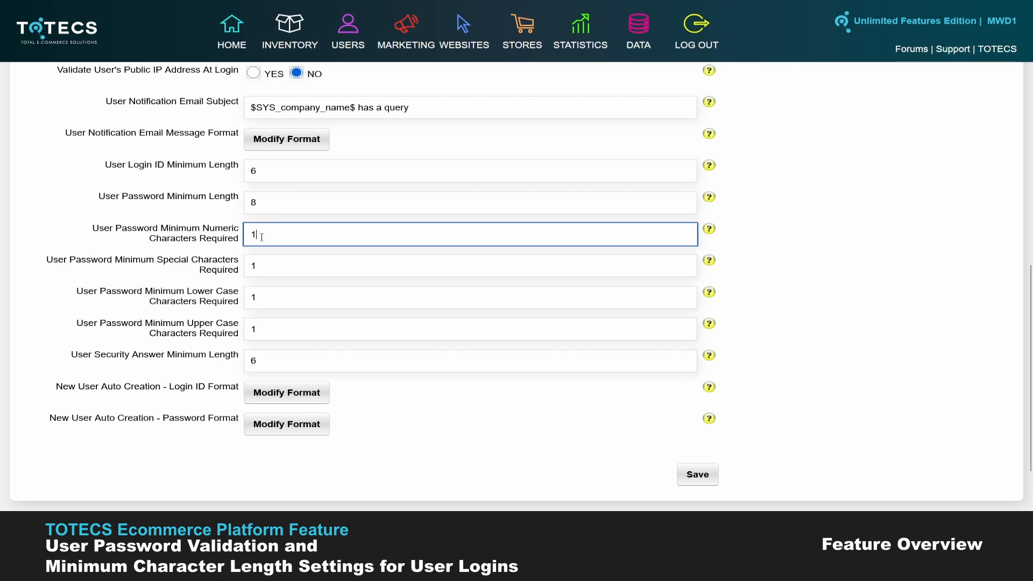
{"action": "left_click", "coordinate": [261, 264]}
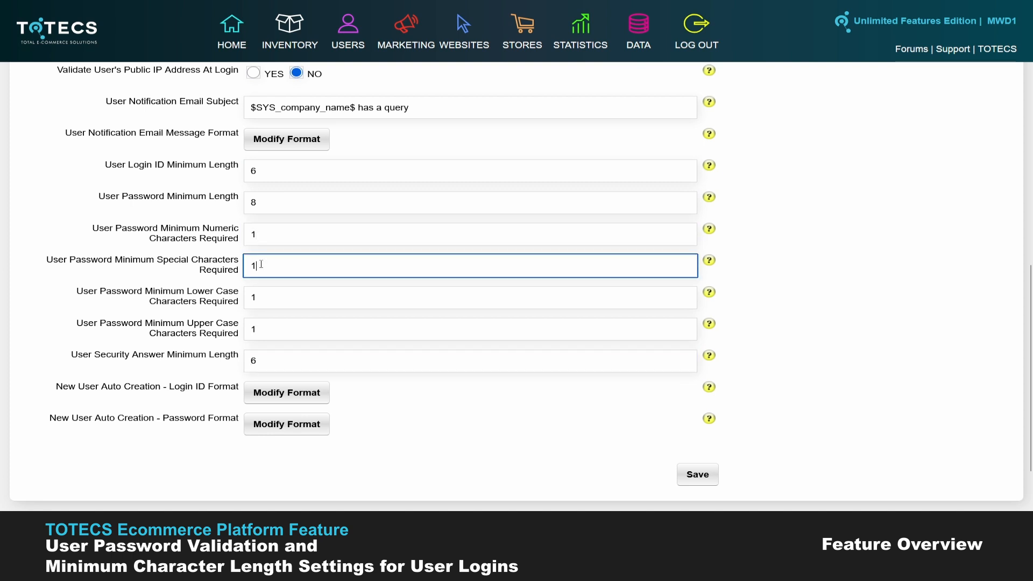
{"action": "left_click", "coordinate": [260, 298]}
{"action": "left_click", "coordinate": [264, 332]}
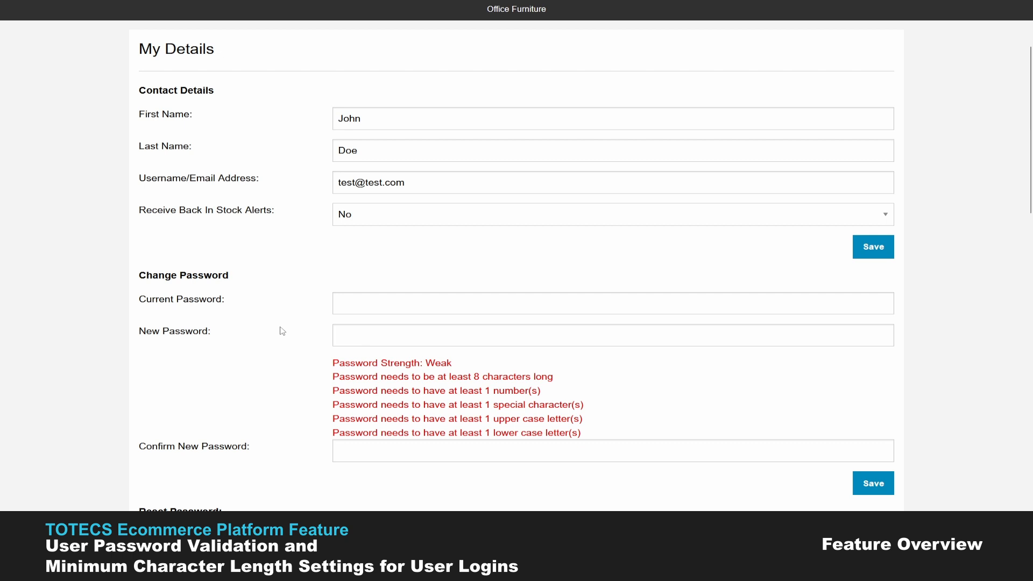
{"action": "scroll", "coordinate": [363, 354], "scroll_direction": "down", "scroll_amount": 1}
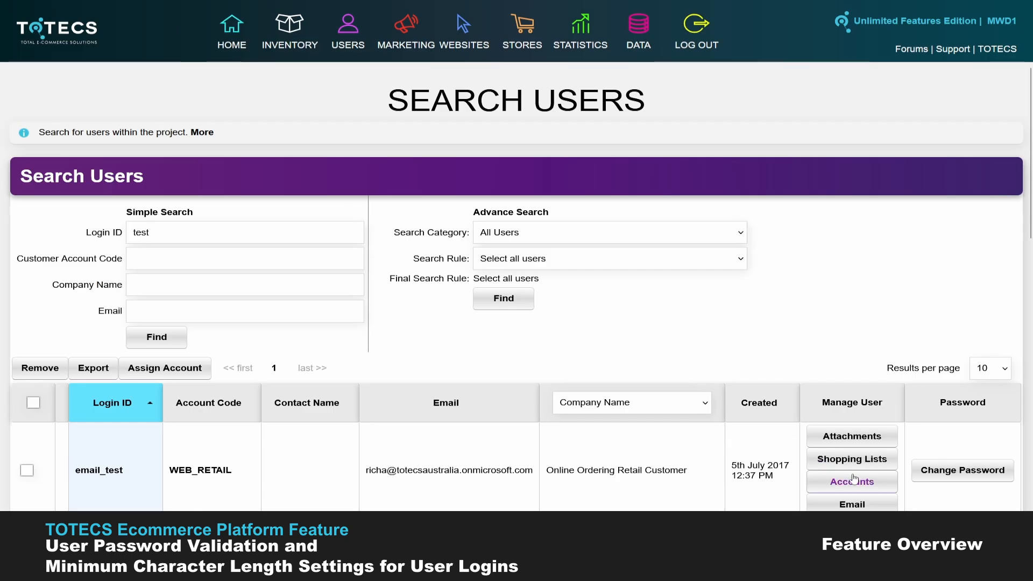
Step: Open Change Password for the listed user and submit a four-character primary password
{"action": "left_click", "coordinate": [947, 470]}
{"action": "type", "text": "test"}
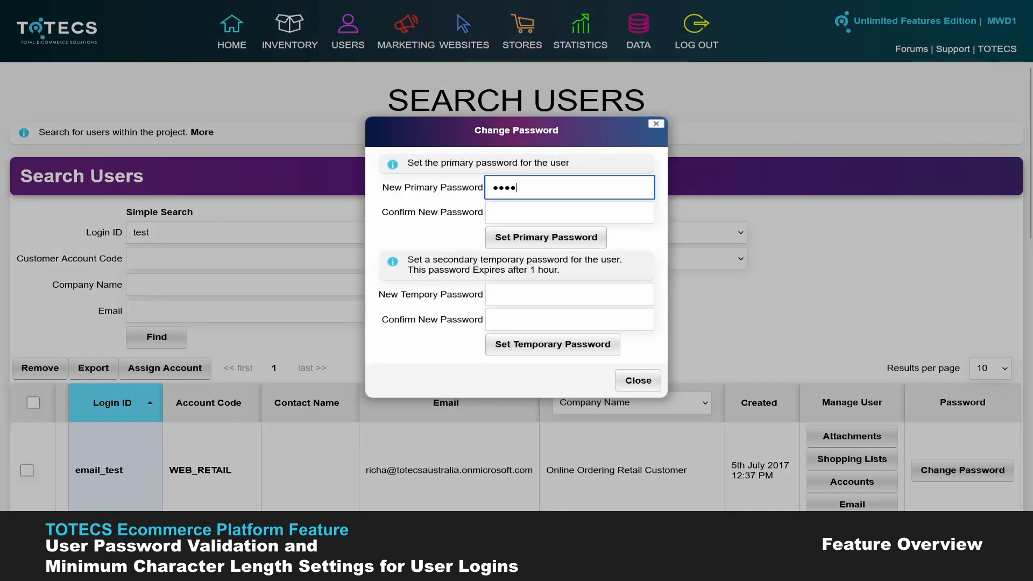
{"action": "key", "text": "Return"}
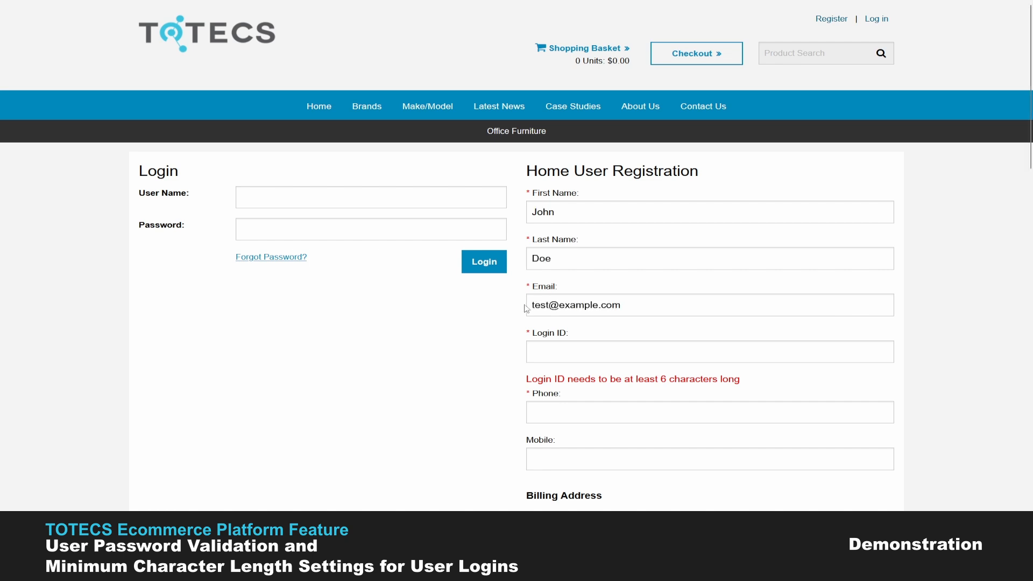
Step: Type a login ID, then select and delete it to leave the Login ID empty
{"action": "scroll", "coordinate": [526, 308], "scroll_direction": "down", "scroll_amount": 1}
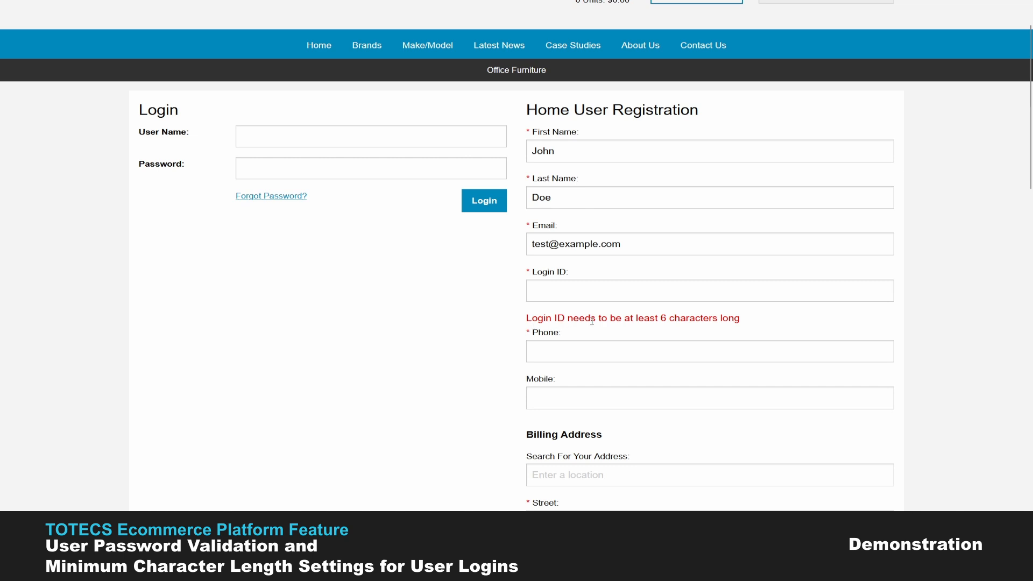
{"action": "left_click", "coordinate": [562, 294]}
{"action": "type", "text": "test@example.com"}
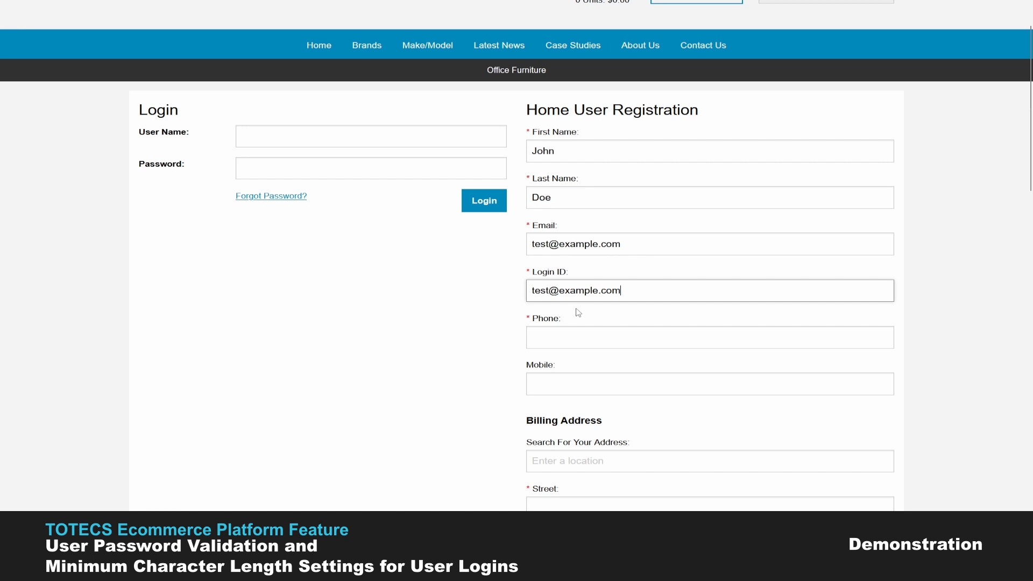
{"action": "key", "text": "ctrl+a"}
{"action": "key", "text": "BackSpace"}
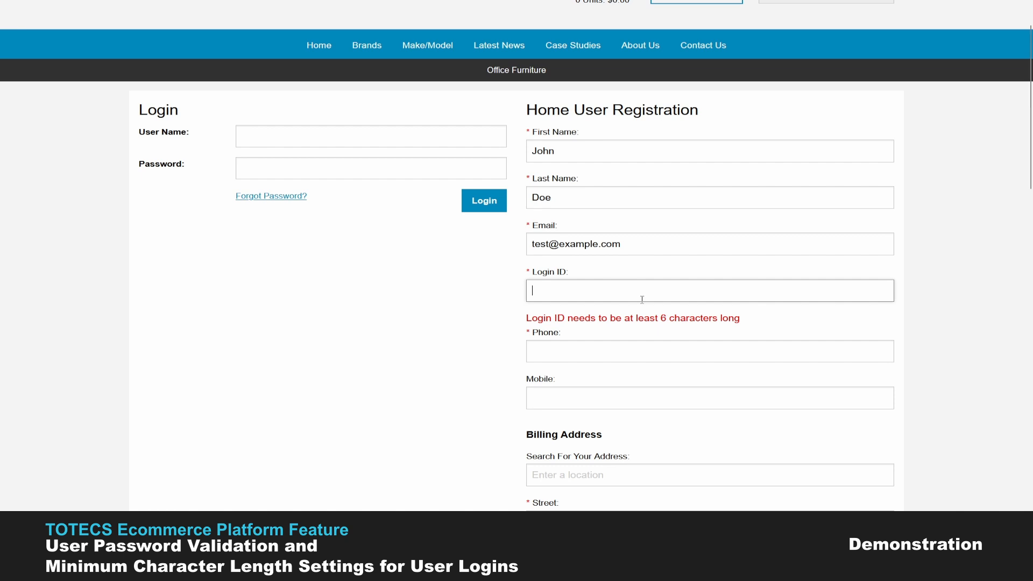
{"action": "scroll", "coordinate": [642, 300], "scroll_direction": "down", "scroll_amount": 11}
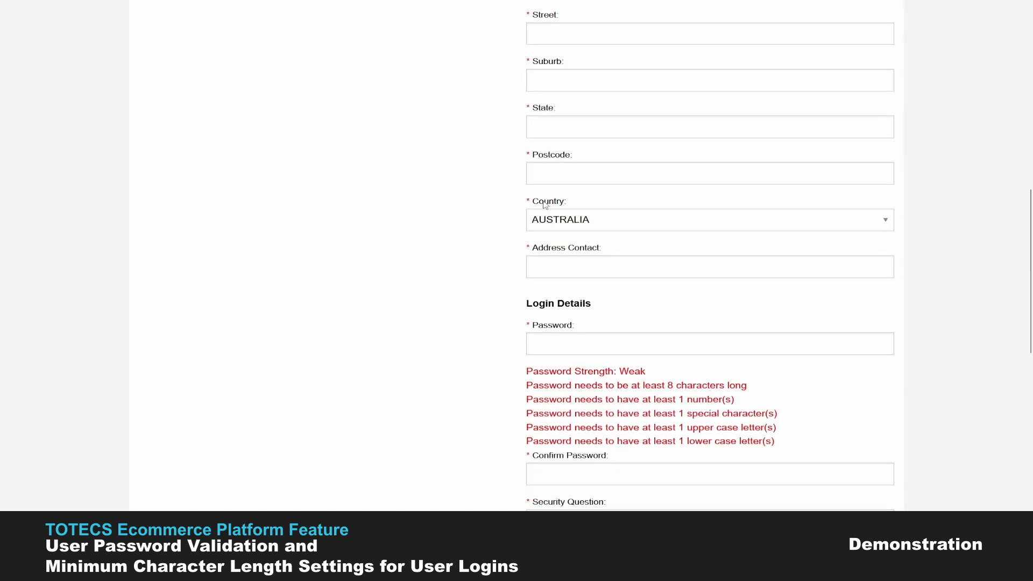
{"action": "scroll", "coordinate": [572, 219], "scroll_direction": "down", "scroll_amount": 1}
{"action": "left_click", "coordinate": [564, 163]}
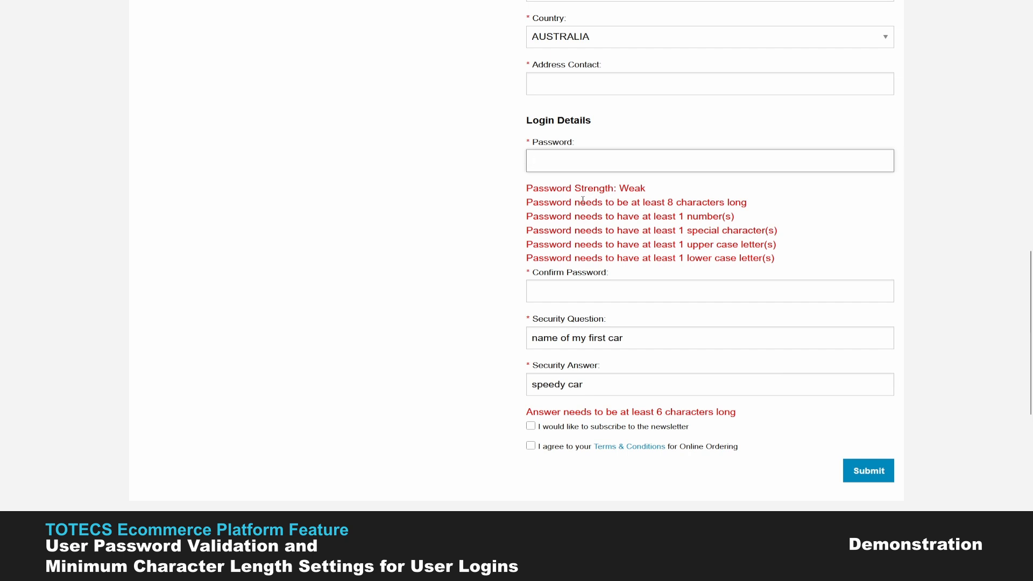
{"action": "left_click_drag", "start_coordinate": [527, 191], "coordinate": [646, 186]}
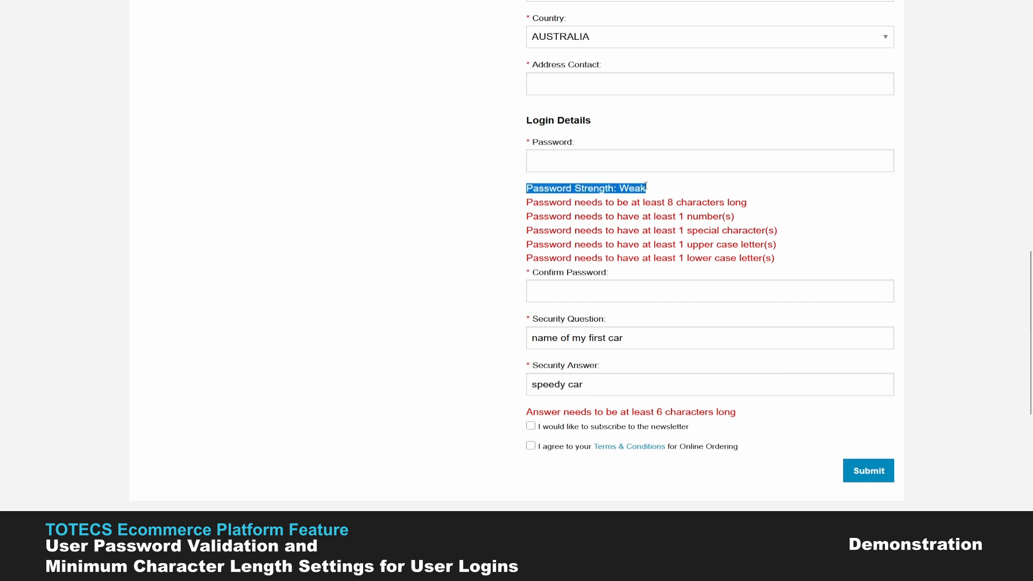
{"action": "left_click", "coordinate": [652, 191]}
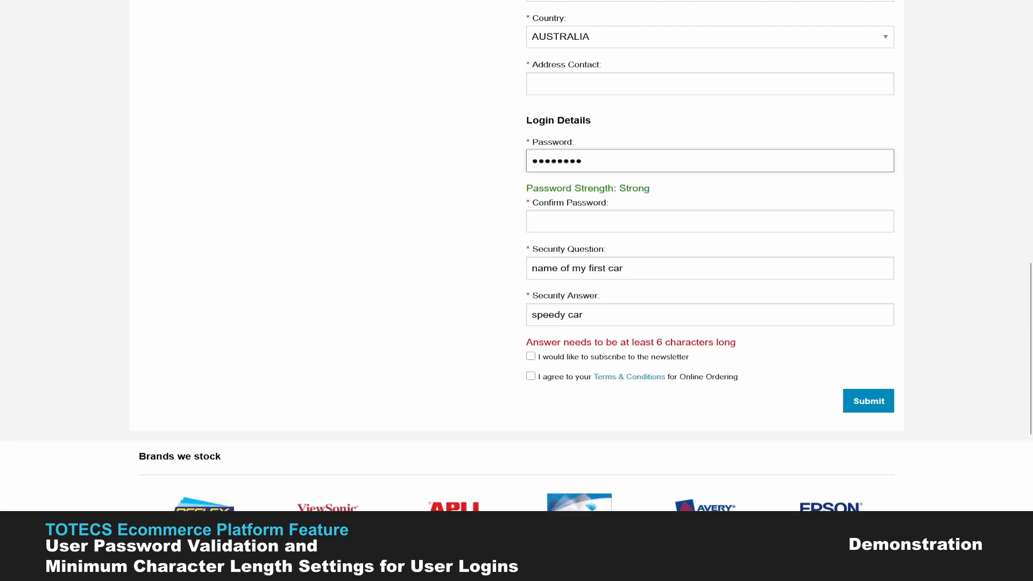
{"action": "left_click_drag", "start_coordinate": [595, 162], "coordinate": [500, 156]}
{"action": "key", "text": "BackSpace"}
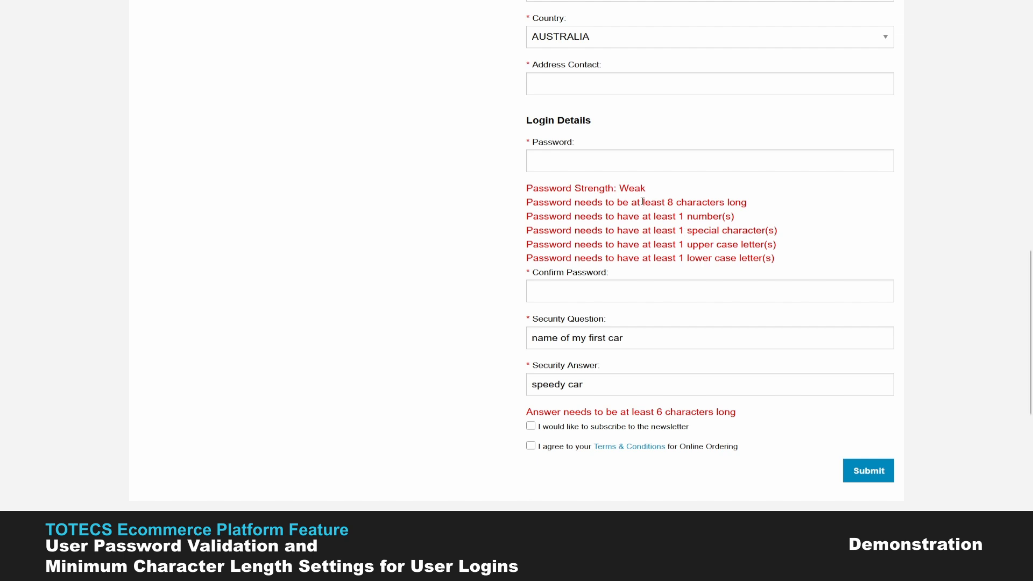
Step: Re-enter the registration password
{"action": "left_click", "coordinate": [605, 161]}
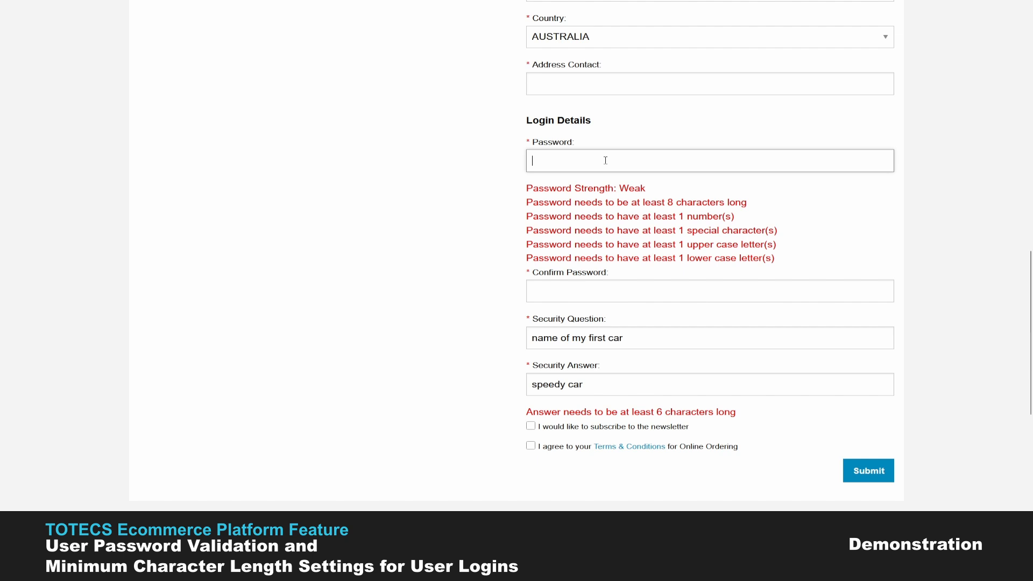
{"action": "type", "text": "••••"}
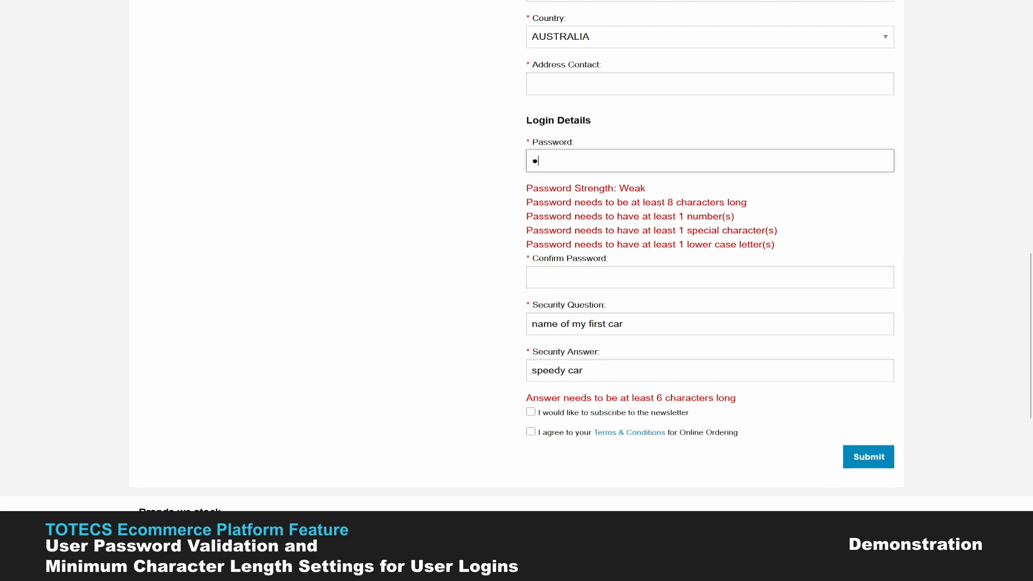
{"action": "type", "text": "••••"}
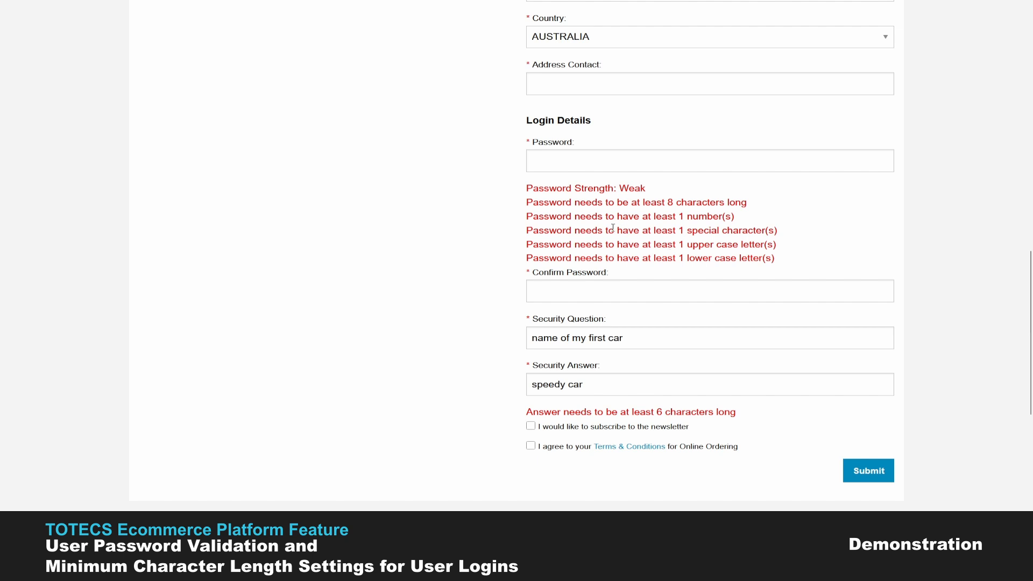
{"action": "scroll", "coordinate": [611, 228], "scroll_direction": "down", "scroll_amount": 1}
Step: Delete and restore the security answer, then trim it to 'spe'
{"action": "left_click_drag", "start_coordinate": [589, 324], "coordinate": [528, 318]}
{"action": "key", "text": "ctrl+c"}
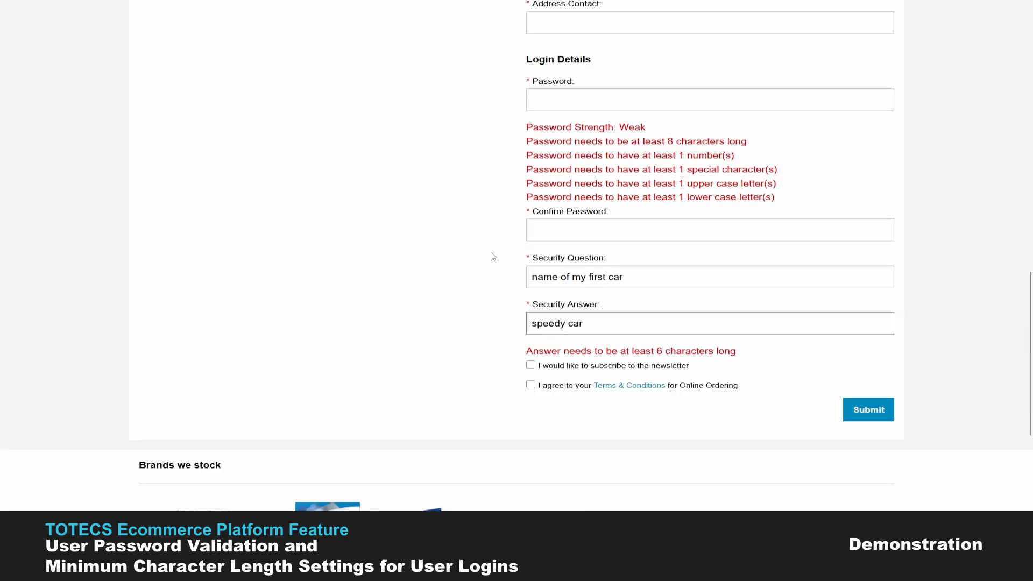
{"action": "key", "text": "BackSpace"}
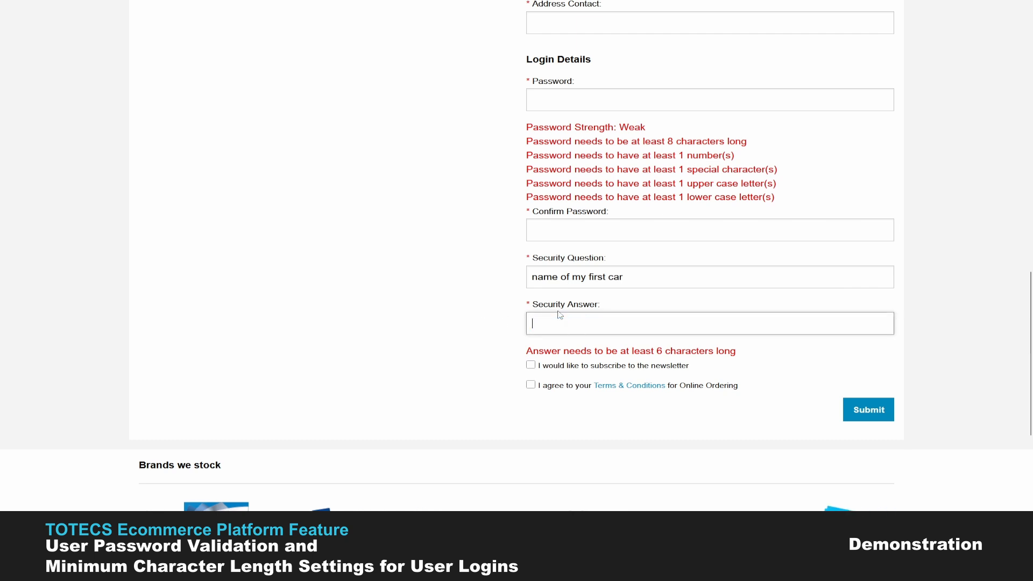
{"action": "key", "text": "ctrl+v"}
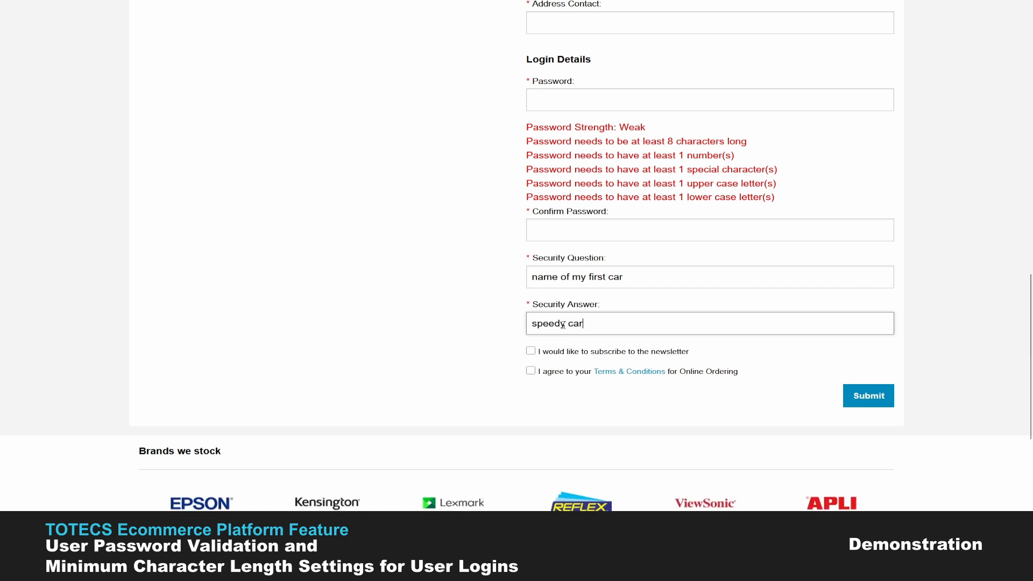
{"action": "left_click_drag", "start_coordinate": [583, 323], "coordinate": [549, 324]}
{"action": "key", "text": "BackSpace"}
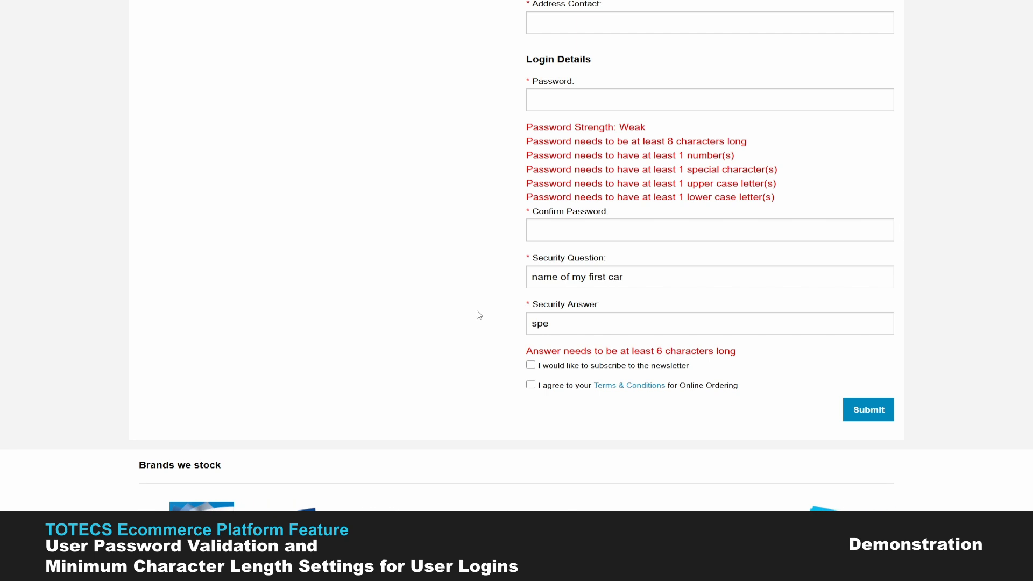
{"action": "scroll", "coordinate": [479, 315], "scroll_direction": "up", "scroll_amount": 10}
Step: Sign in through the login box and go to the My Details page
{"action": "left_click", "coordinate": [878, 19]}
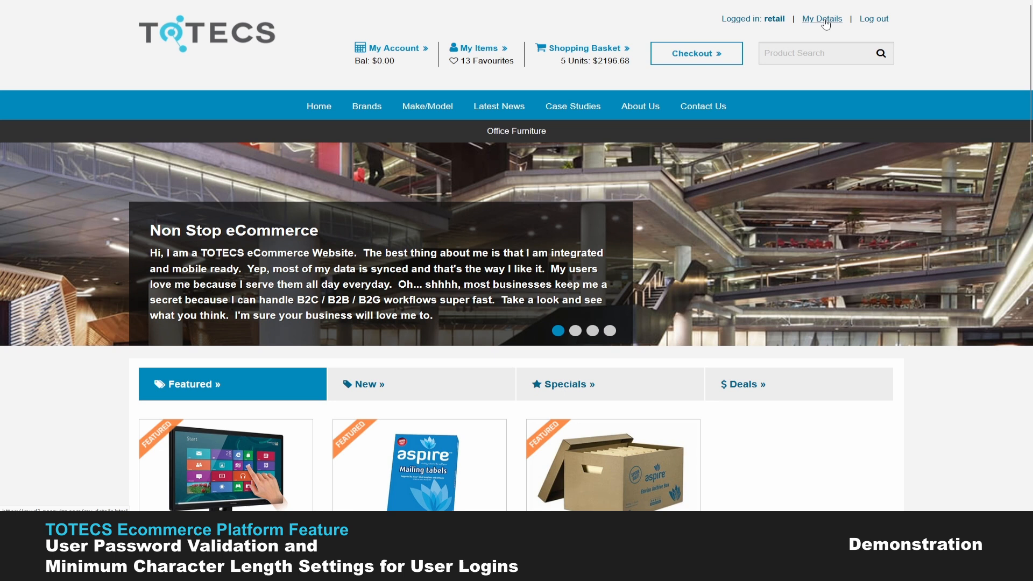
{"action": "left_click", "coordinate": [823, 20]}
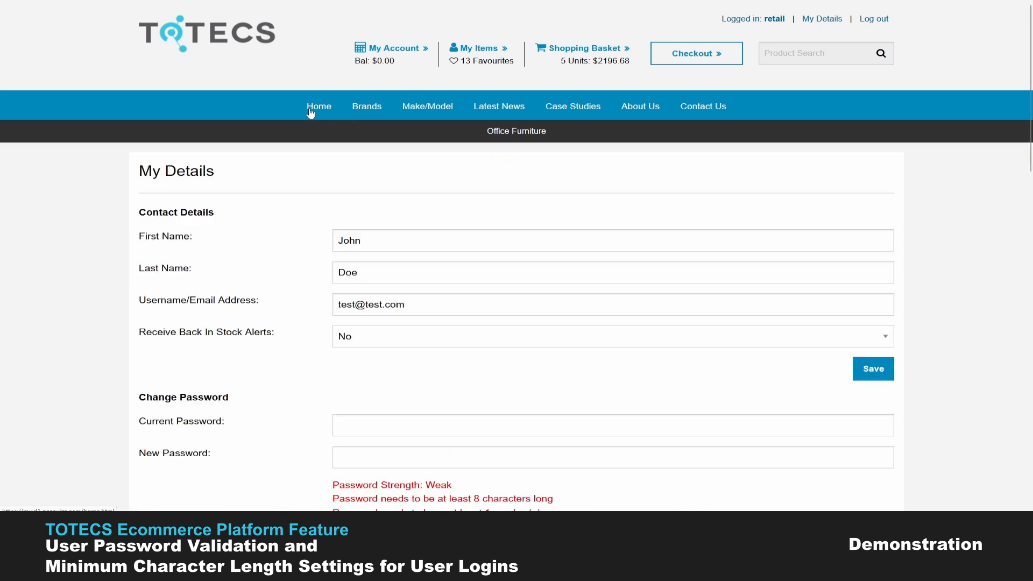
{"action": "scroll", "coordinate": [322, 258], "scroll_direction": "down", "scroll_amount": 2}
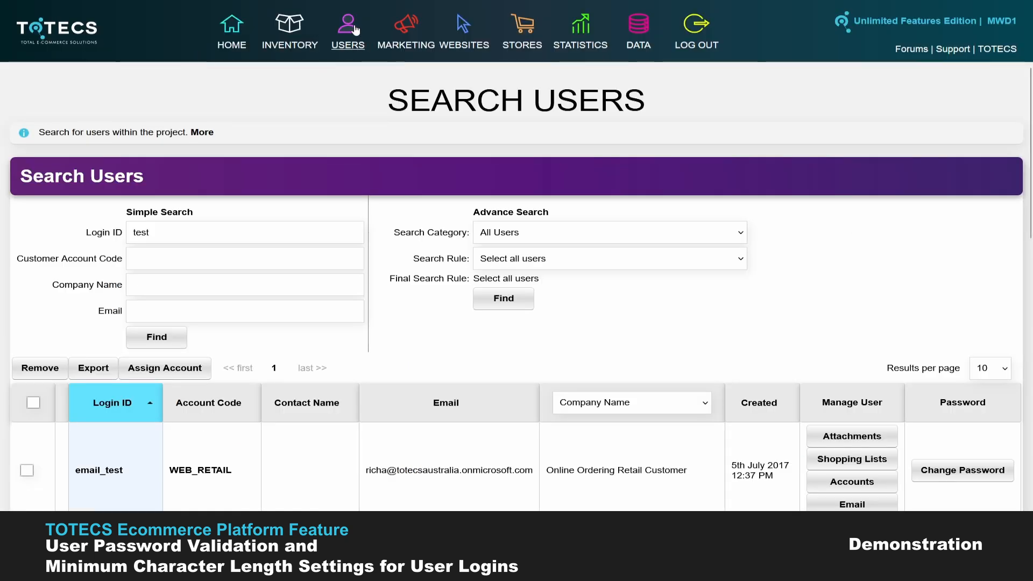
Step: Submit a four-character password in both password fields to trigger the requirements error
{"action": "mouse_move", "coordinate": [355, 29]}
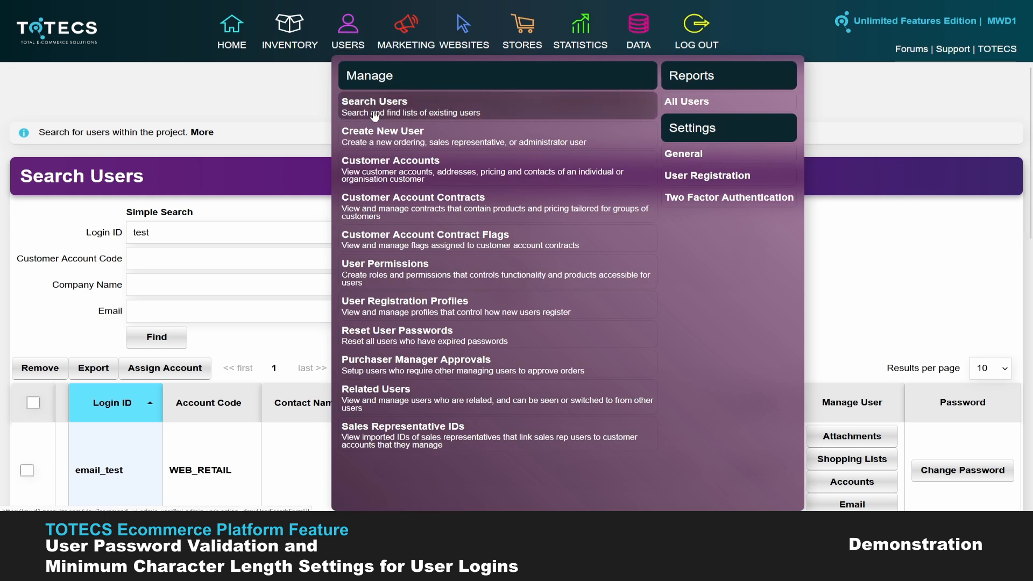
{"action": "scroll", "coordinate": [316, 205], "scroll_direction": "down", "scroll_amount": 1}
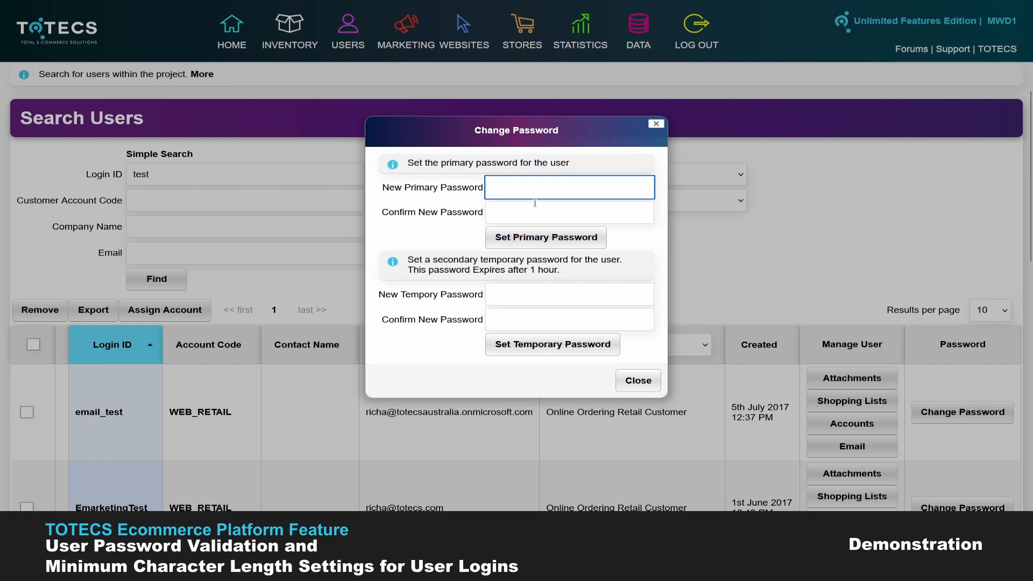
{"action": "type", "text": "1234"}
{"action": "key", "text": "Tab"}
{"action": "type", "text": "1234"}
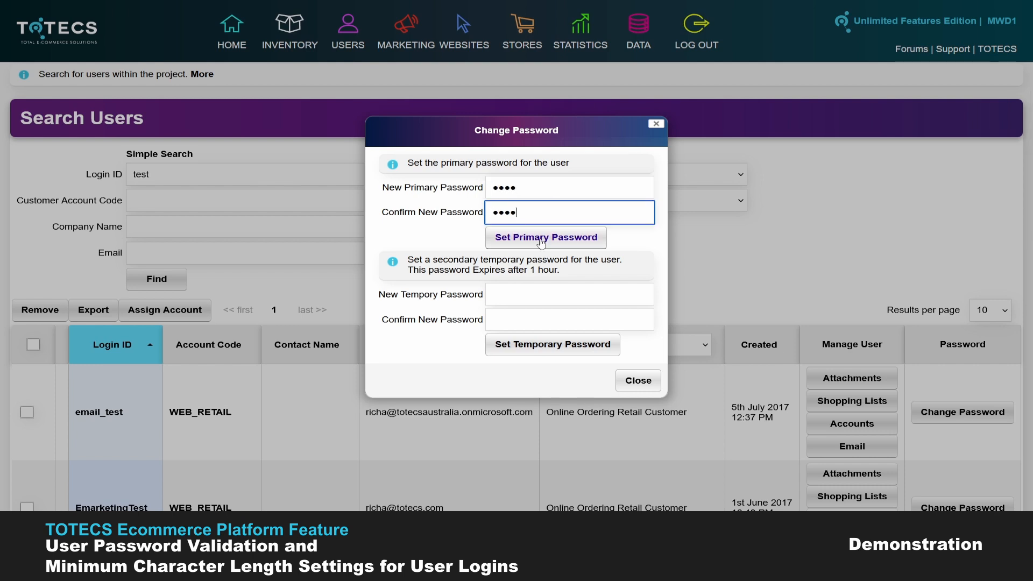
{"action": "left_click", "coordinate": [541, 243]}
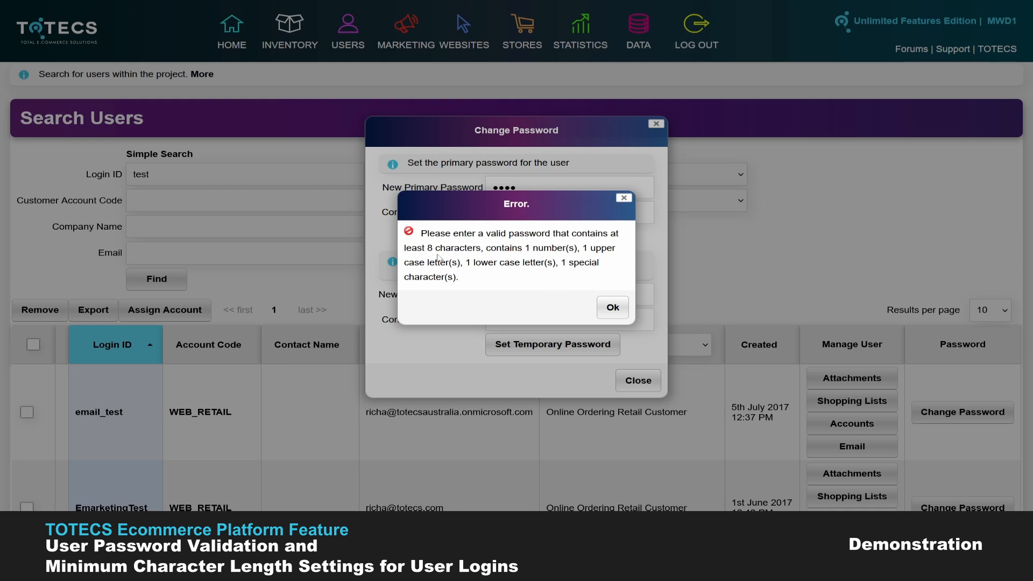
Step: Dismiss the error, set a valid password, and accept the change confirmation
{"action": "left_click", "coordinate": [610, 310]}
{"action": "left_click", "coordinate": [512, 187]}
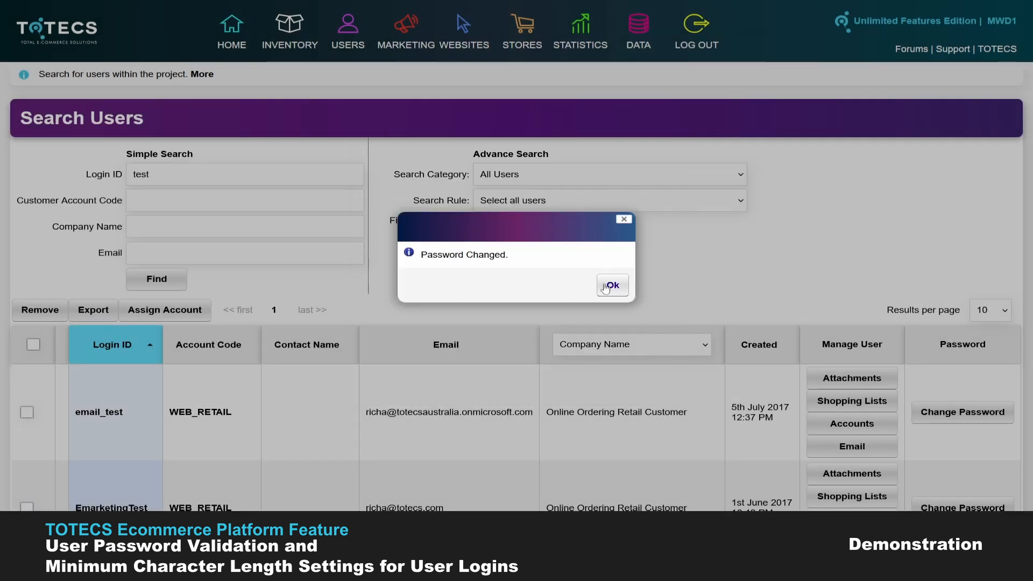
{"action": "left_click", "coordinate": [609, 288]}
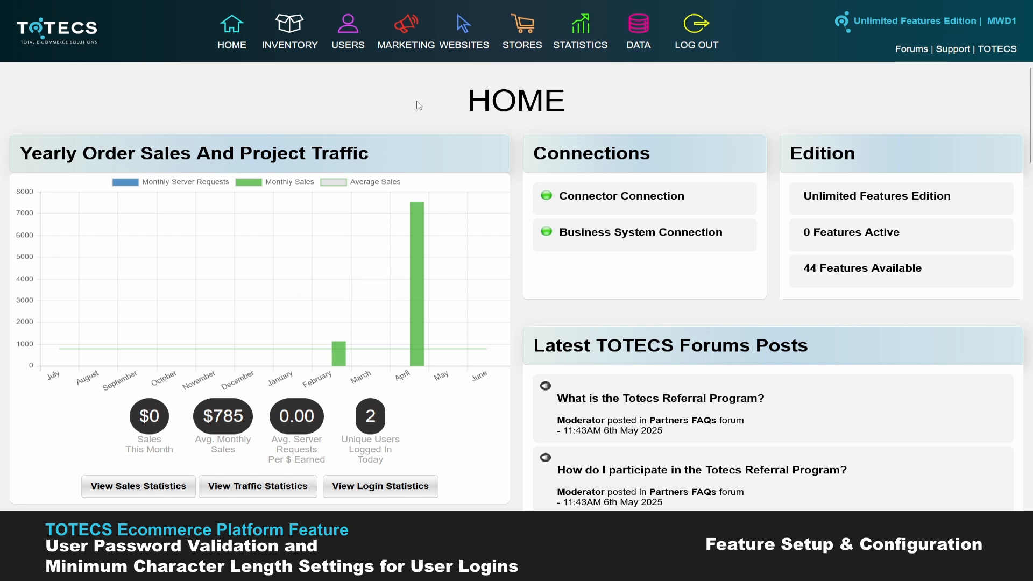
Step: Open USERS Settings > General and select the User Login ID Minimum Length value 6
{"action": "mouse_move", "coordinate": [350, 25]}
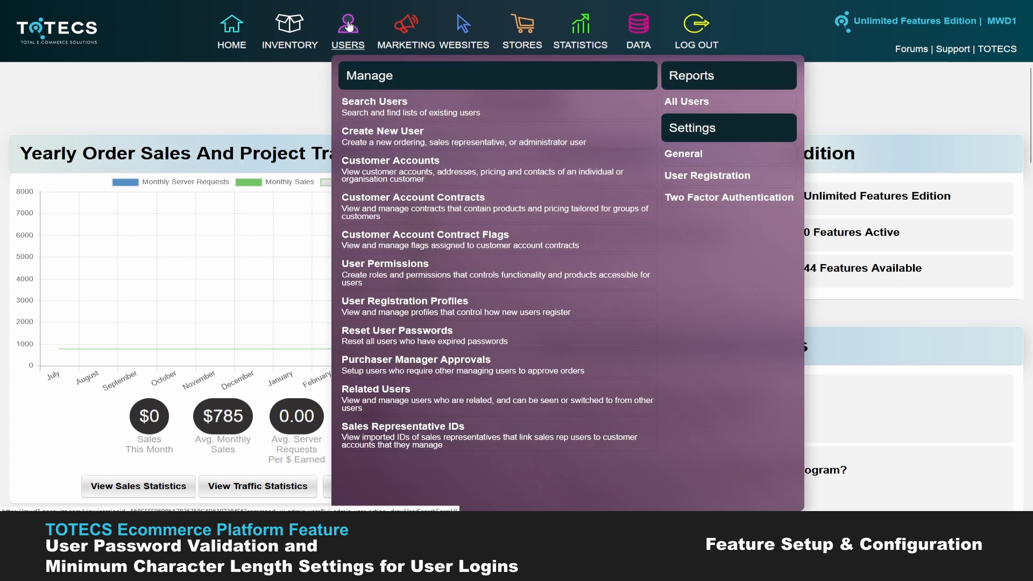
{"action": "left_click", "coordinate": [685, 157]}
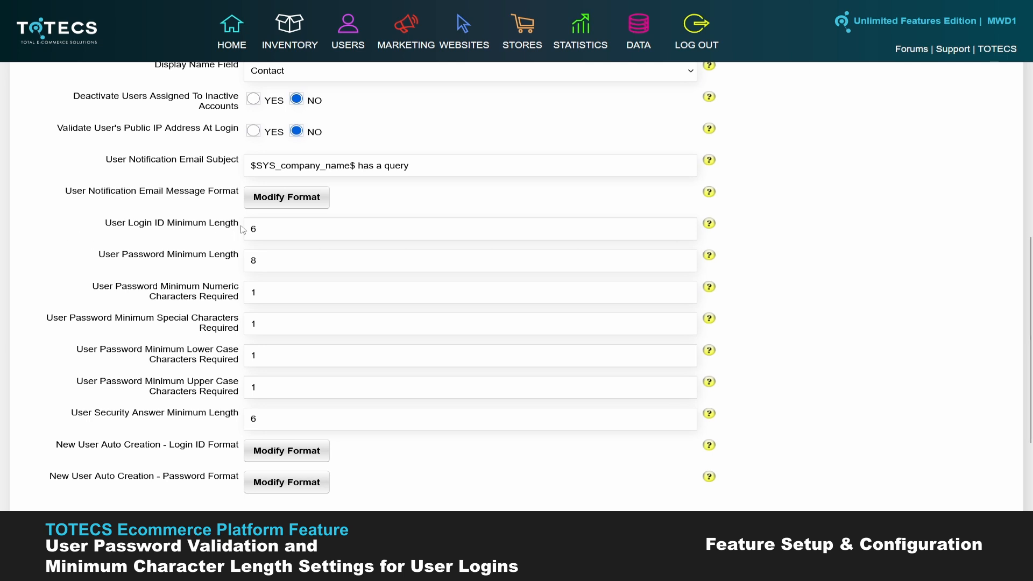
{"action": "left_click_drag", "start_coordinate": [259, 228], "coordinate": [241, 230]}
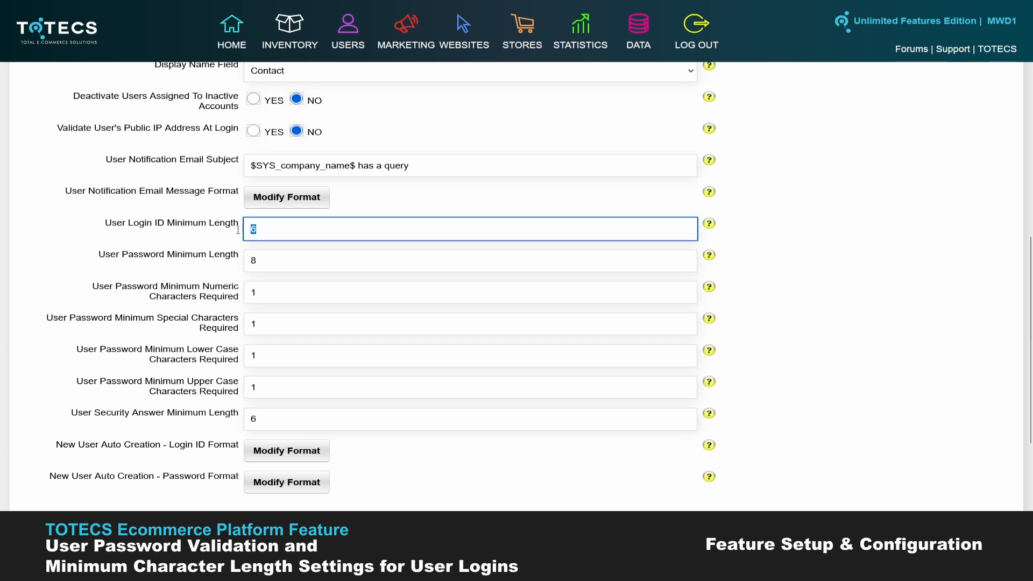
Step: Set User Login ID Minimum Length to 10 and User Password Minimum Length to 12
{"action": "type", "text": "10"}
{"action": "left_click", "coordinate": [258, 260]}
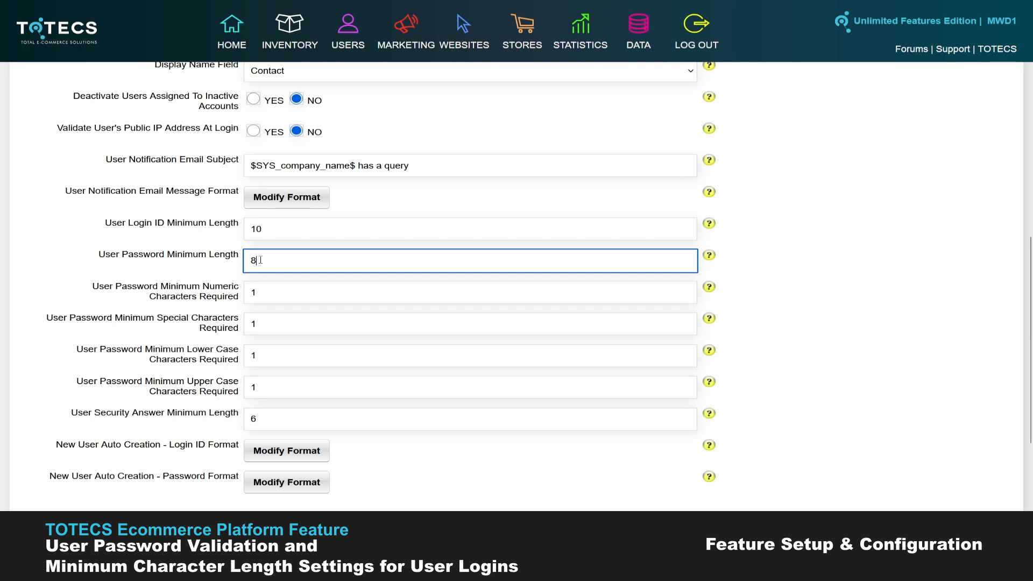
{"action": "left_click_drag", "start_coordinate": [262, 260], "coordinate": [221, 260]}
{"action": "type", "text": "12"}
Step: Set the lower-case letter requirement to 3 and the upper-case requirement to 2
{"action": "left_click", "coordinate": [276, 302]}
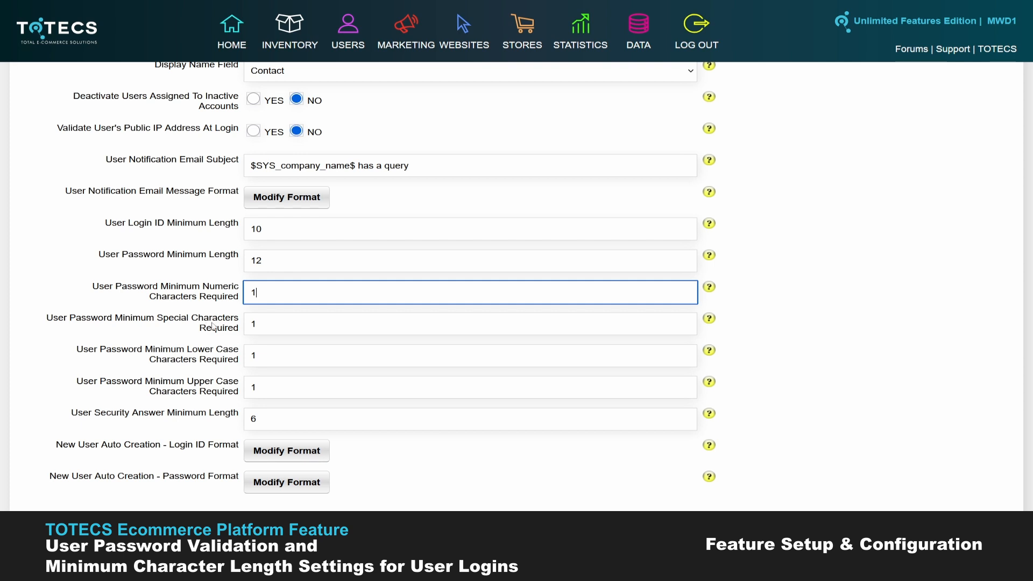
{"action": "left_click", "coordinate": [256, 323]}
{"action": "left_click", "coordinate": [257, 354]}
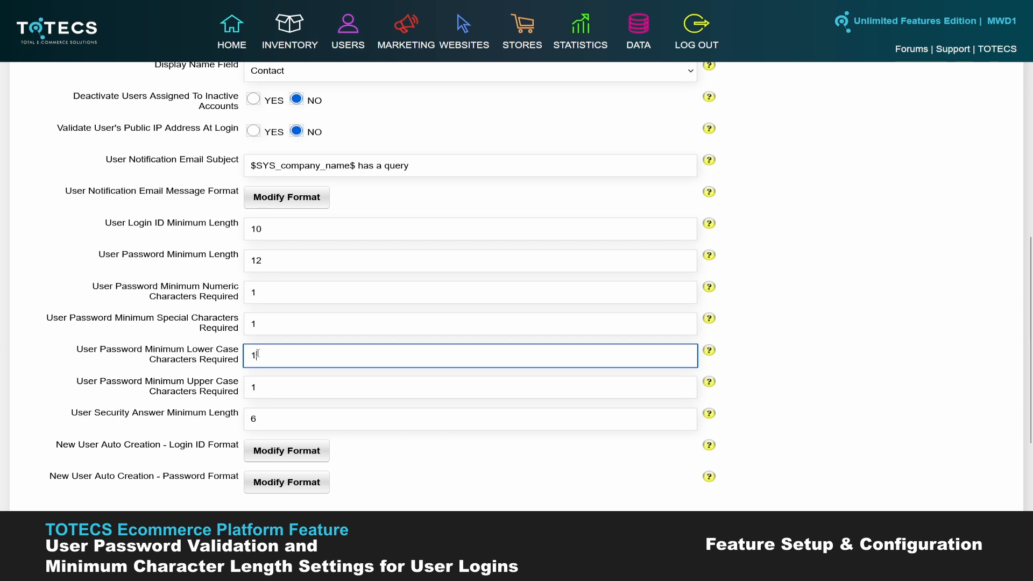
{"action": "left_click", "coordinate": [260, 388]}
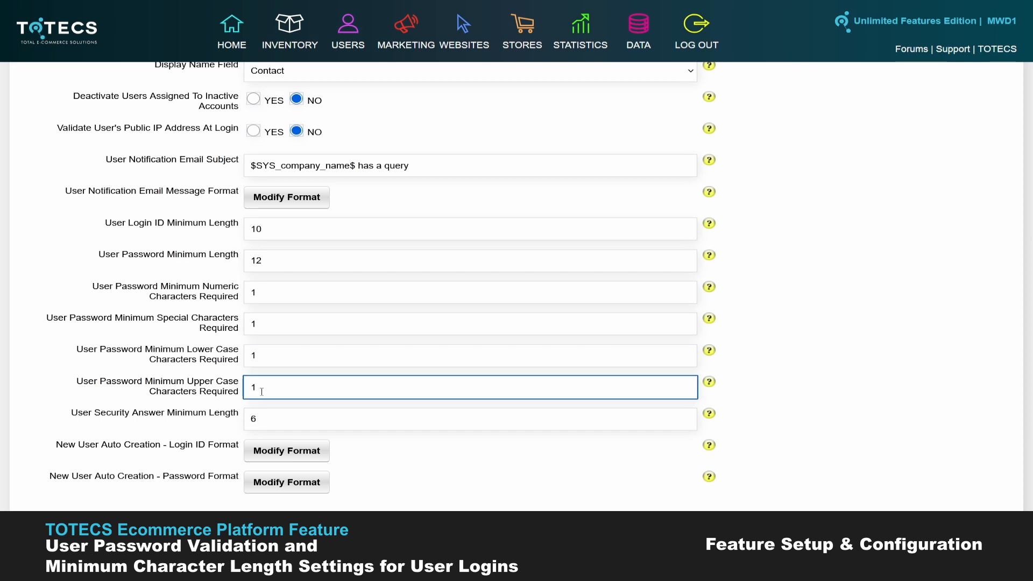
{"action": "left_click_drag", "start_coordinate": [261, 391], "coordinate": [241, 391]}
{"action": "type", "text": "4"}
{"action": "left_click_drag", "start_coordinate": [260, 358], "coordinate": [233, 326]}
{"action": "type", "text": "3"}
{"action": "type", "text": "1"}
{"action": "left_click_drag", "start_coordinate": [269, 295], "coordinate": [239, 294]}
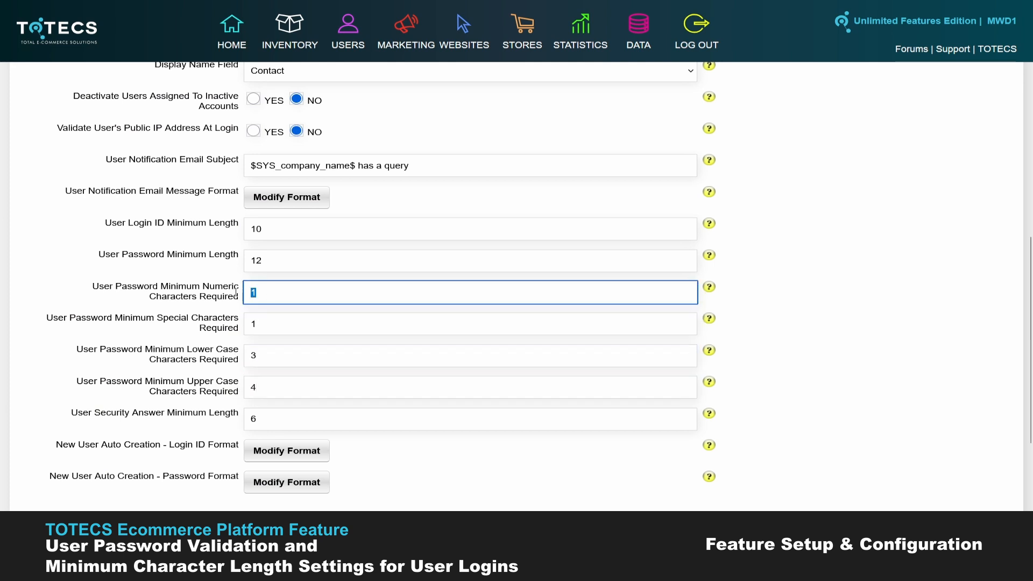
{"action": "type", "text": "1"}
{"action": "left_click", "coordinate": [268, 362]}
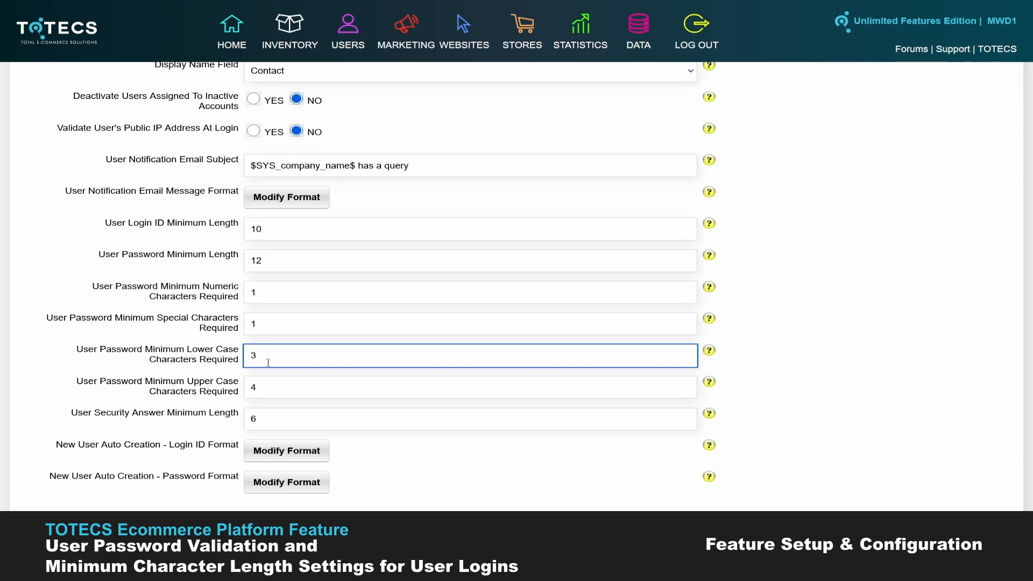
{"action": "double_click", "coordinate": [265, 386]}
{"action": "type", "text": "2"}
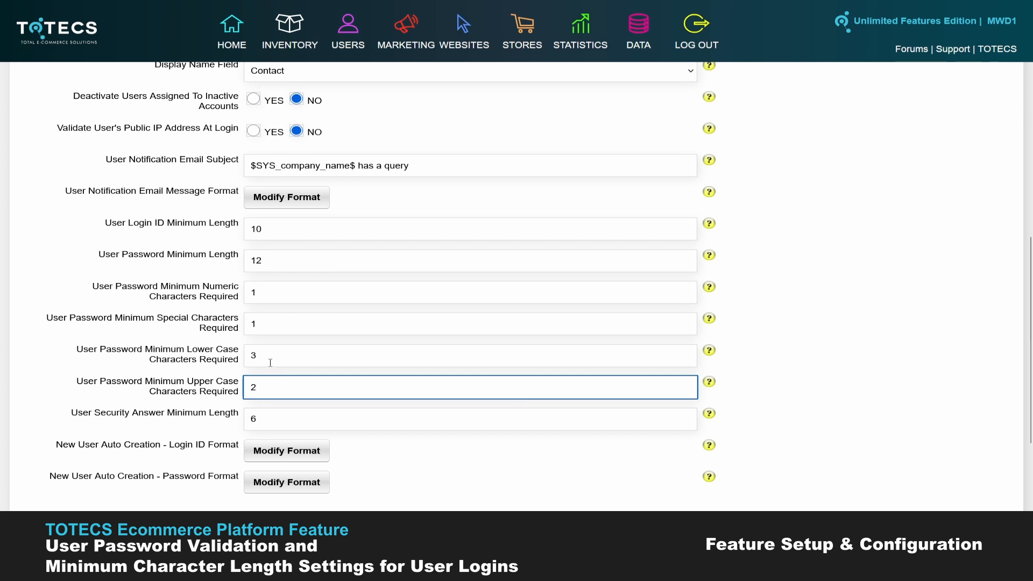
Step: Save the updated user settings
{"action": "key", "text": "Tab"}
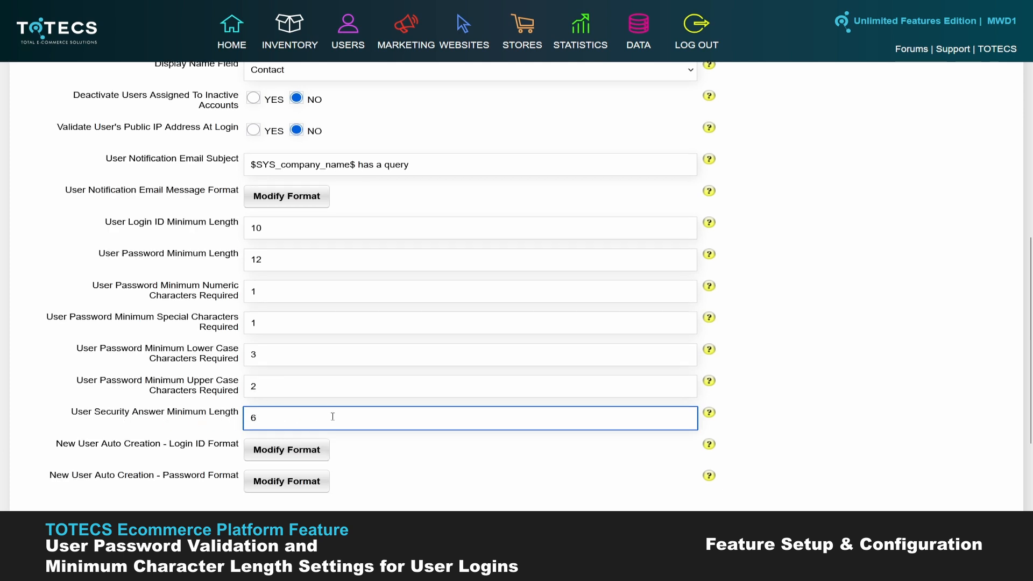
{"action": "scroll", "coordinate": [484, 425], "scroll_direction": "down", "scroll_amount": 2}
{"action": "scroll", "coordinate": [656, 468], "scroll_direction": "up", "scroll_amount": 1}
{"action": "left_click", "coordinate": [695, 474]}
Step: Scroll the My Details rules list to check the 12-character, 2 upper-case and 3 lower-case requirements
{"action": "scroll", "coordinate": [115, 235], "scroll_direction": "down", "scroll_amount": 1}
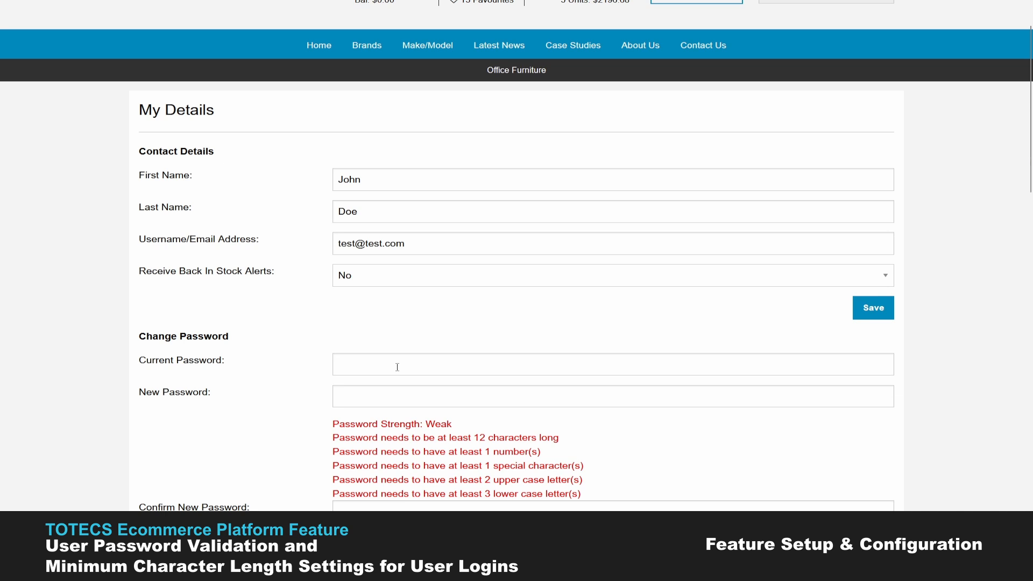
{"action": "scroll", "coordinate": [376, 366], "scroll_direction": "down", "scroll_amount": 1}
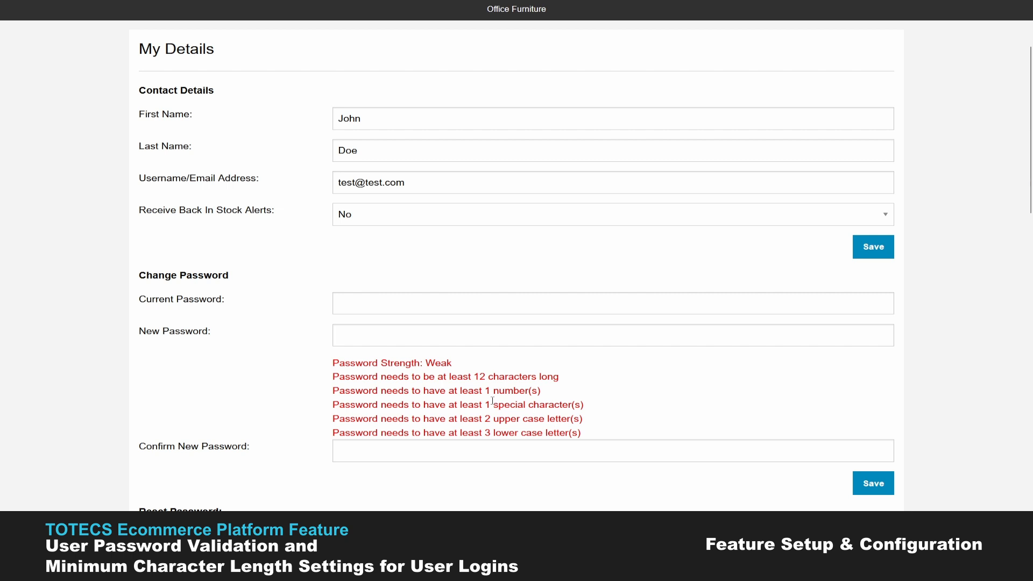
{"action": "scroll", "coordinate": [223, 237], "scroll_direction": "up", "scroll_amount": 2}
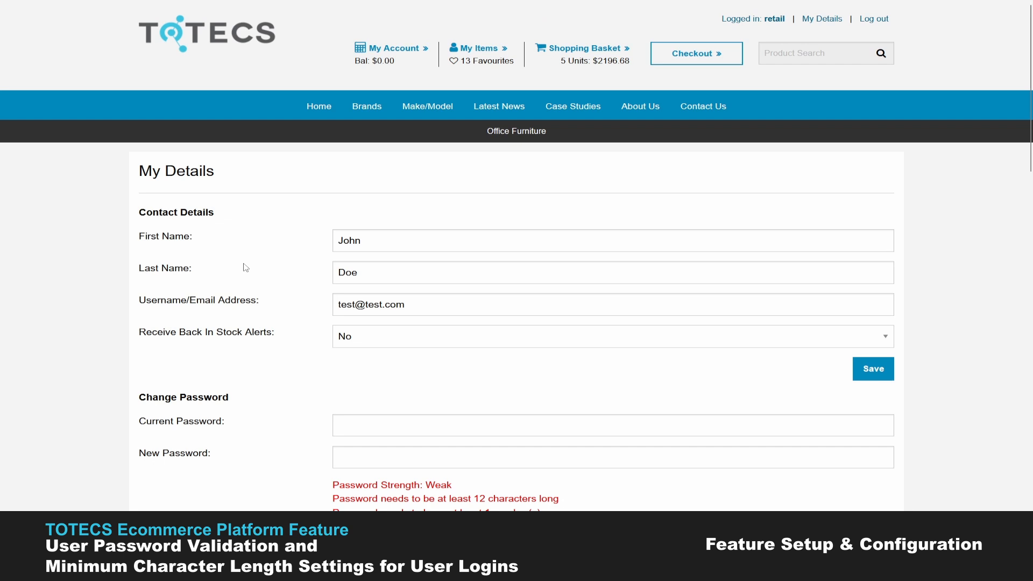
{"action": "scroll", "coordinate": [253, 260], "scroll_direction": "down", "scroll_amount": 2}
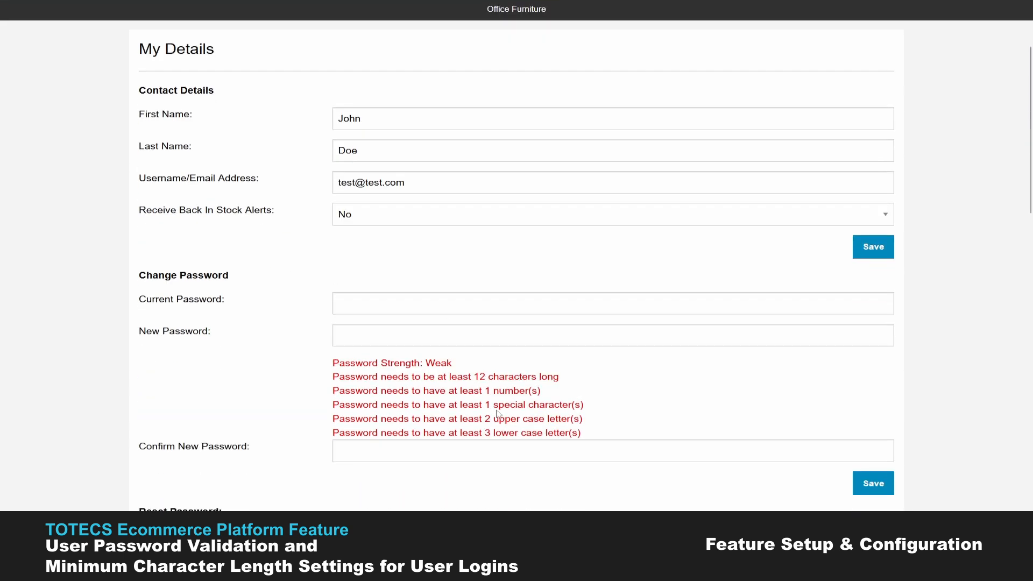
{"action": "scroll", "coordinate": [478, 401], "scroll_direction": "down", "scroll_amount": 1}
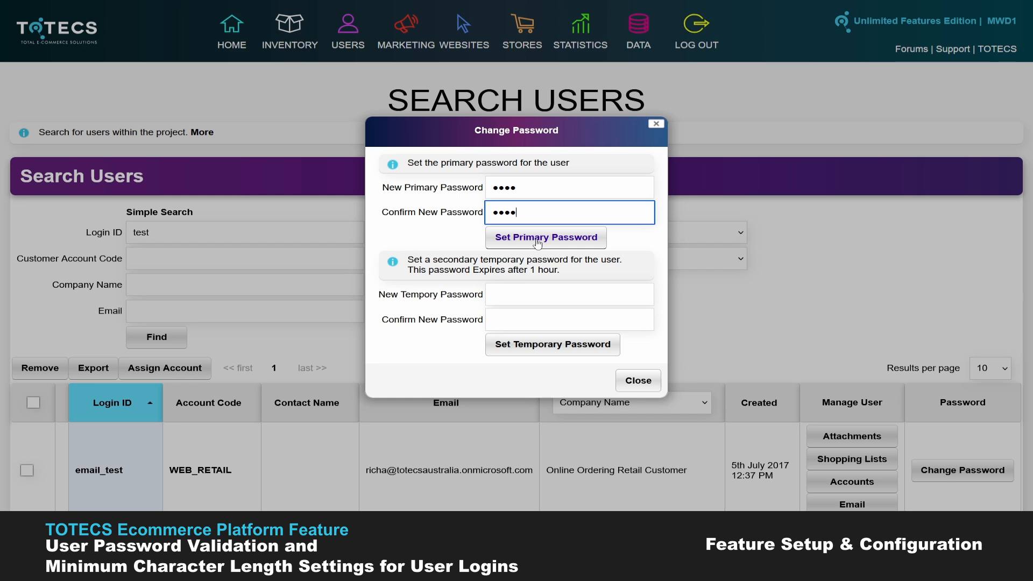
Step: Submit the four-character password, dismiss the 12-character requirements error, and close Change Password
{"action": "left_click", "coordinate": [538, 240]}
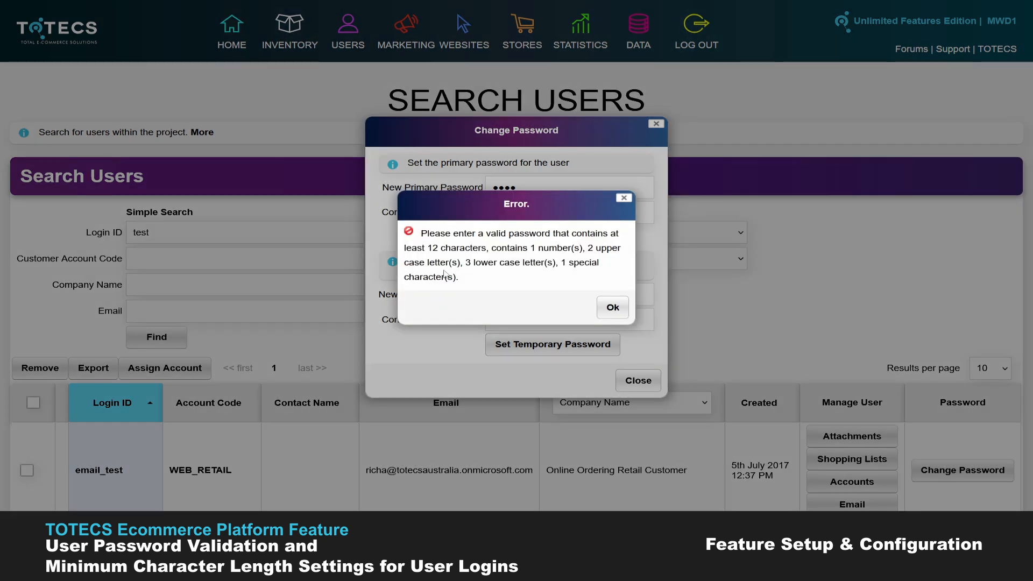
{"action": "left_click", "coordinate": [612, 308]}
{"action": "left_click", "coordinate": [638, 381]}
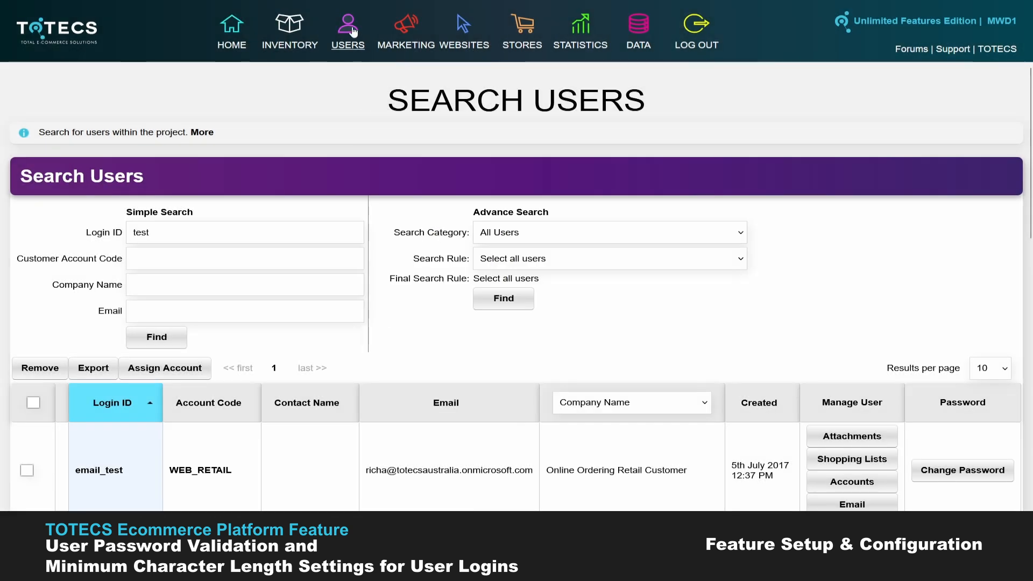
{"action": "mouse_move", "coordinate": [353, 33]}
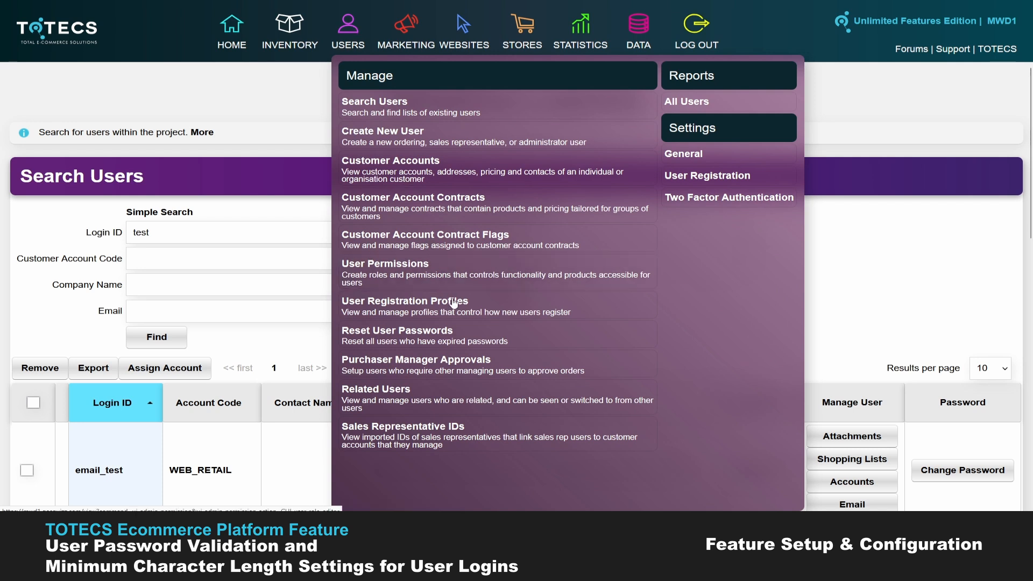
{"action": "left_click", "coordinate": [395, 313]}
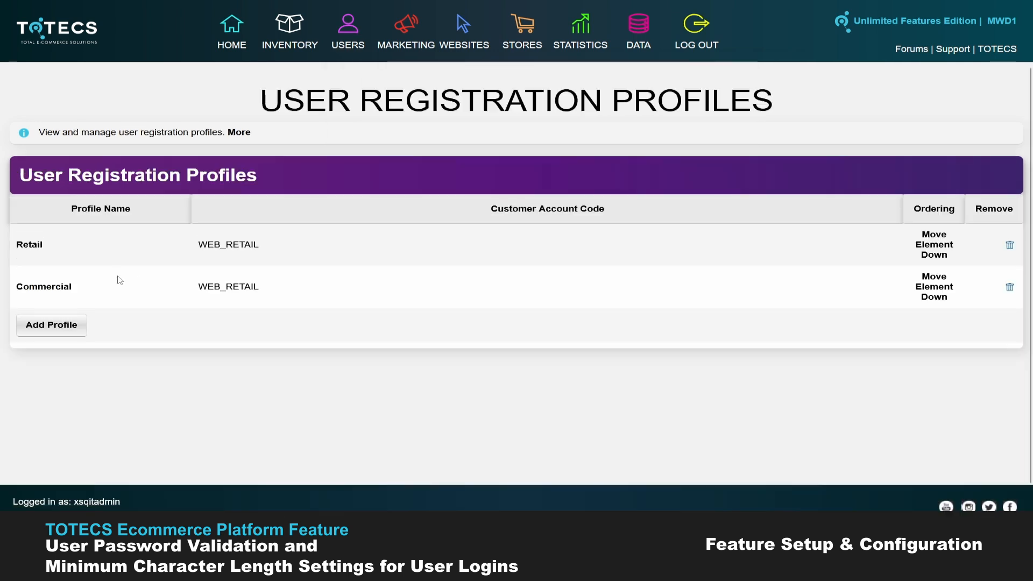
{"action": "left_click", "coordinate": [32, 245]}
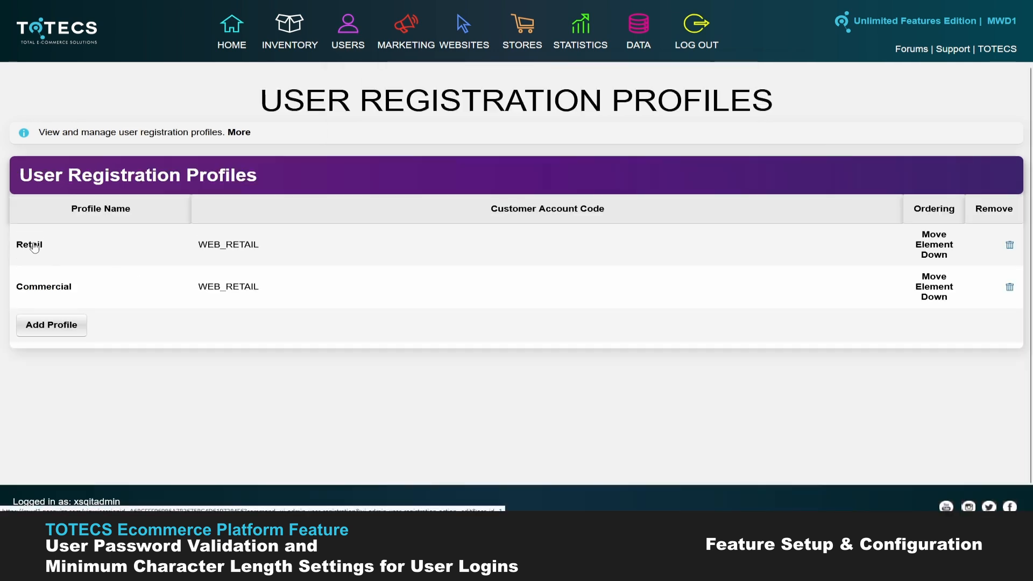
{"action": "scroll", "coordinate": [110, 267], "scroll_direction": "down", "scroll_amount": 15}
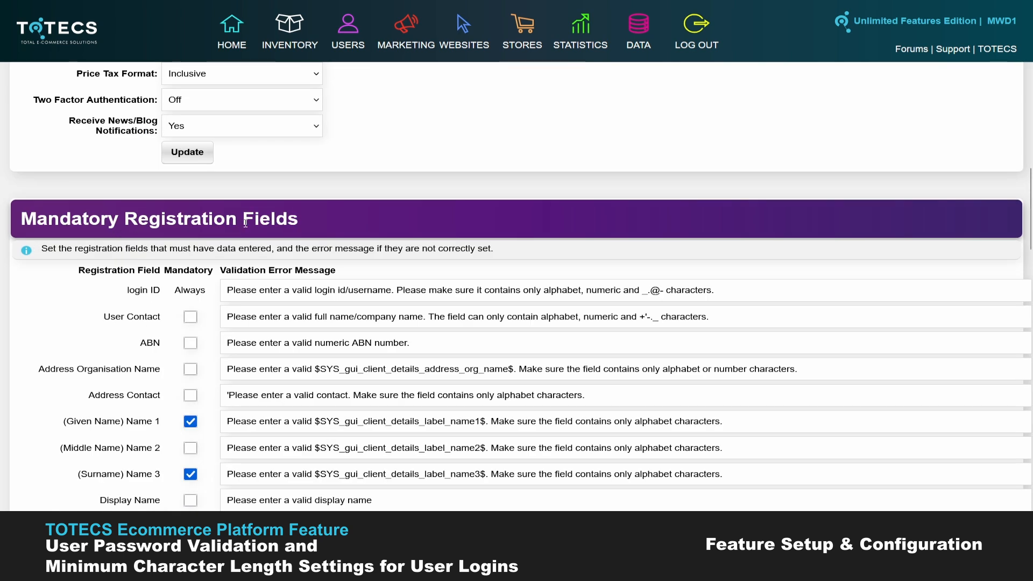
{"action": "scroll", "coordinate": [166, 304], "scroll_direction": "down", "scroll_amount": 10}
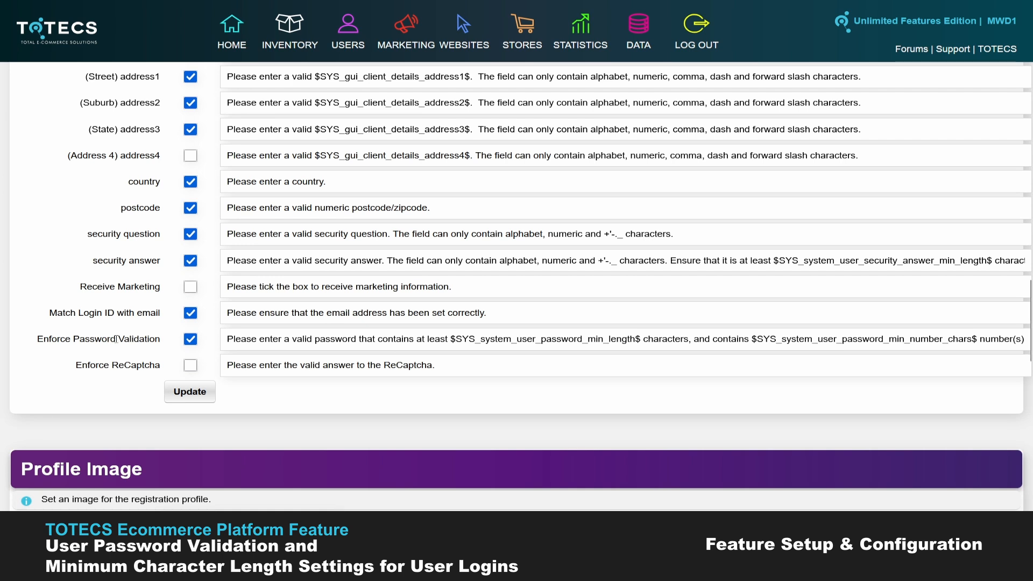
{"action": "scroll", "coordinate": [126, 338], "scroll_direction": "up", "scroll_amount": 1}
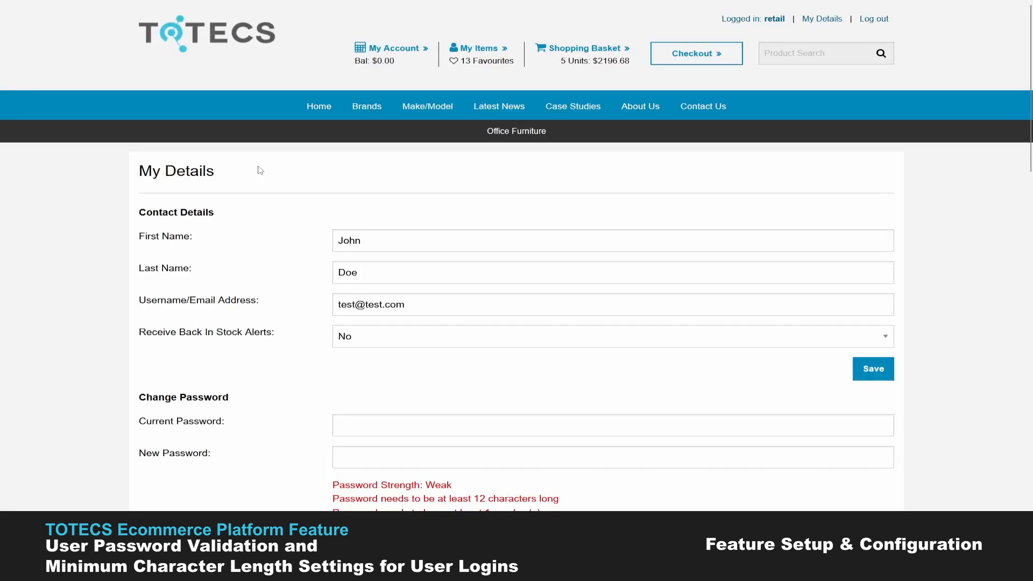
{"action": "scroll", "coordinate": [353, 273], "scroll_direction": "down", "scroll_amount": 9}
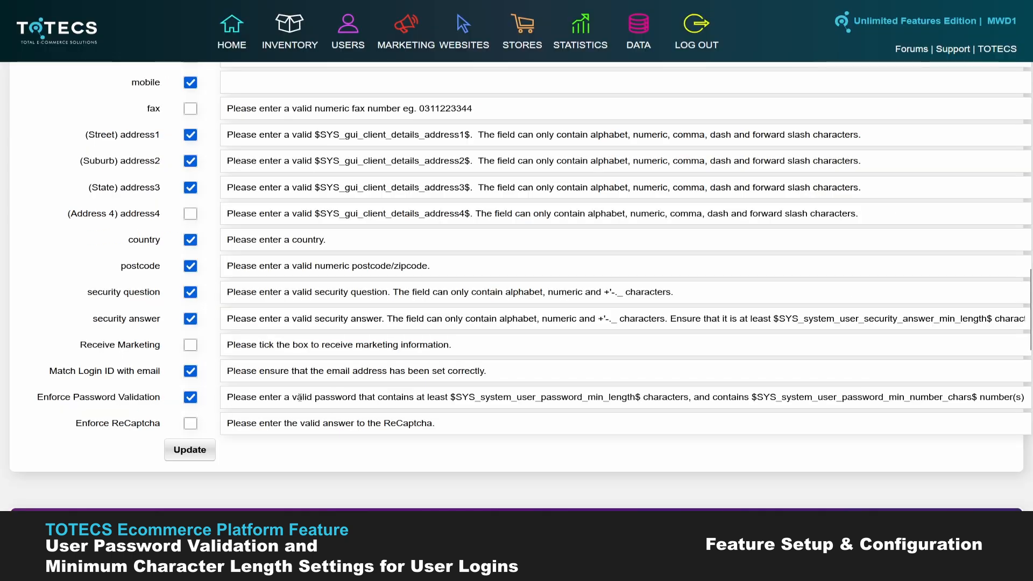
{"action": "left_click_drag", "start_coordinate": [225, 398], "coordinate": [880, 391]}
{"action": "left_click", "coordinate": [841, 400]}
{"action": "key", "text": "End"}
{"action": "key", "text": "Home"}
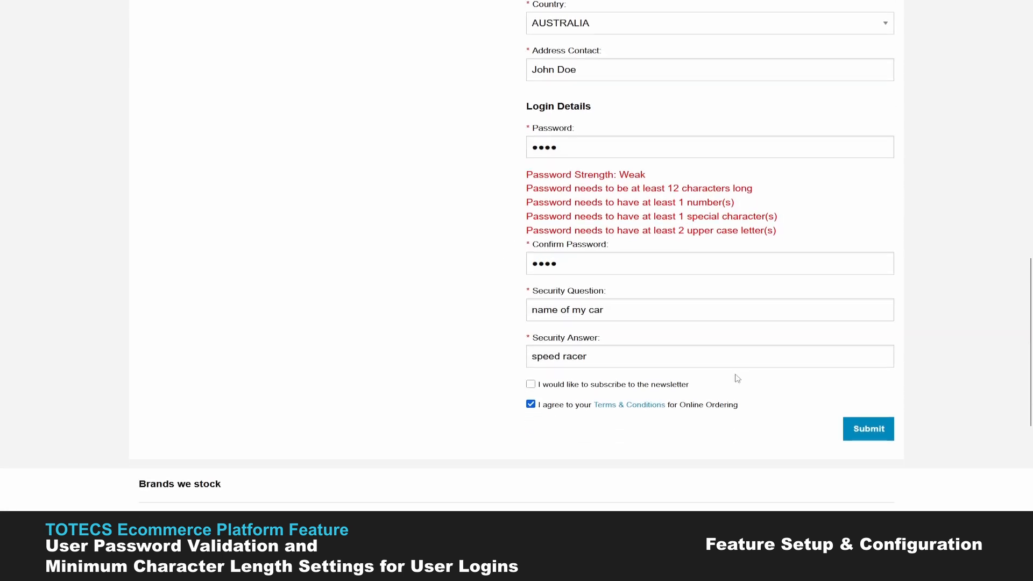
{"action": "left_click", "coordinate": [867, 429]}
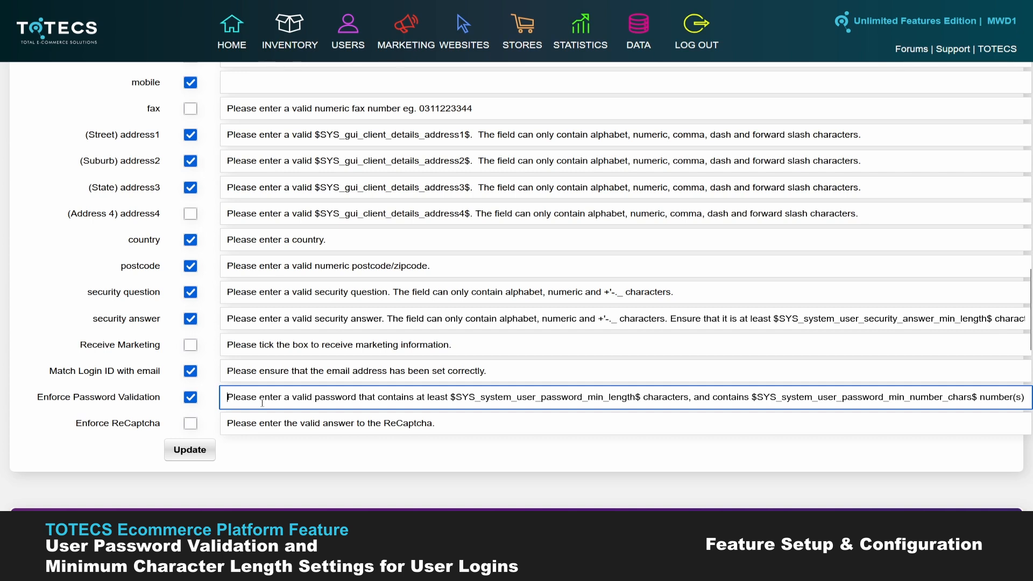
Step: Highlight the password minimum-length placeholder in the password message, then return to the message's start
{"action": "left_click_drag", "start_coordinate": [455, 398], "coordinate": [636, 396]}
{"action": "left_click", "coordinate": [635, 397]}
{"action": "key", "text": "End"}
{"action": "key", "text": "Home"}
Step: Untick Enforce Password Validation and compare the result against the storefront registration form
{"action": "mouse_move", "coordinate": [270, 525]}
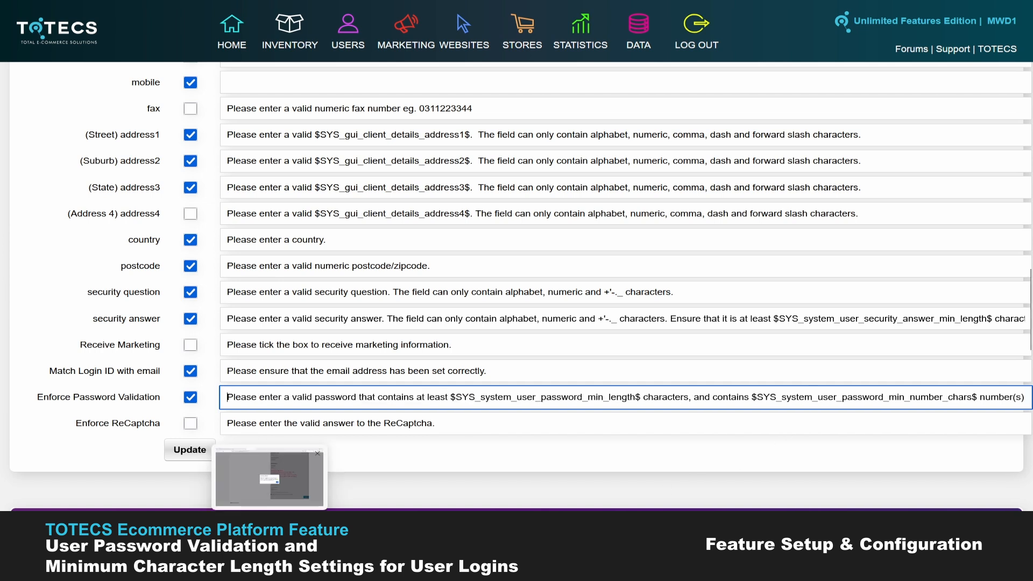
{"action": "left_click", "coordinate": [269, 479]}
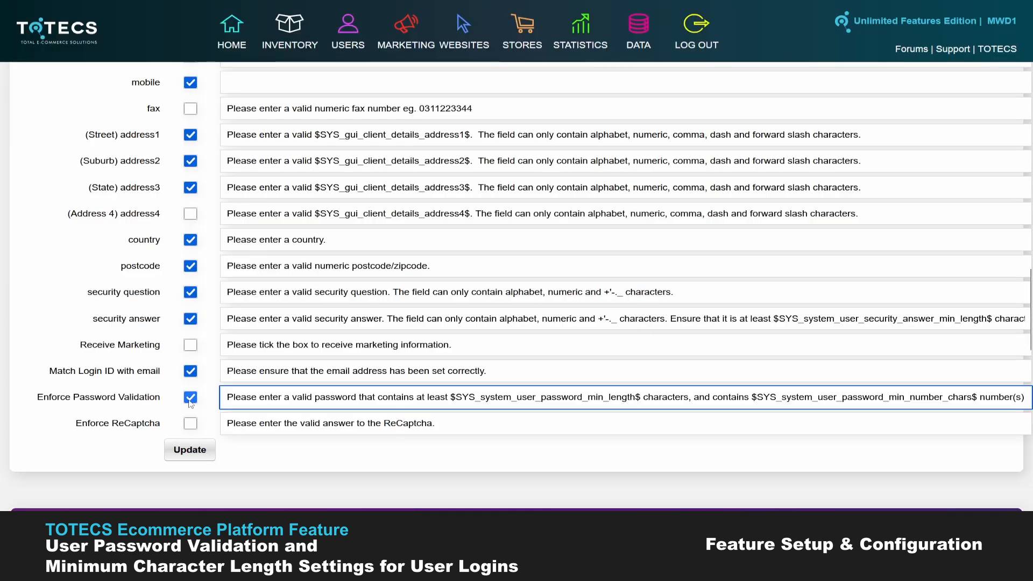
{"action": "left_click", "coordinate": [190, 398]}
{"action": "mouse_move", "coordinate": [270, 564]}
{"action": "left_click", "coordinate": [270, 476]}
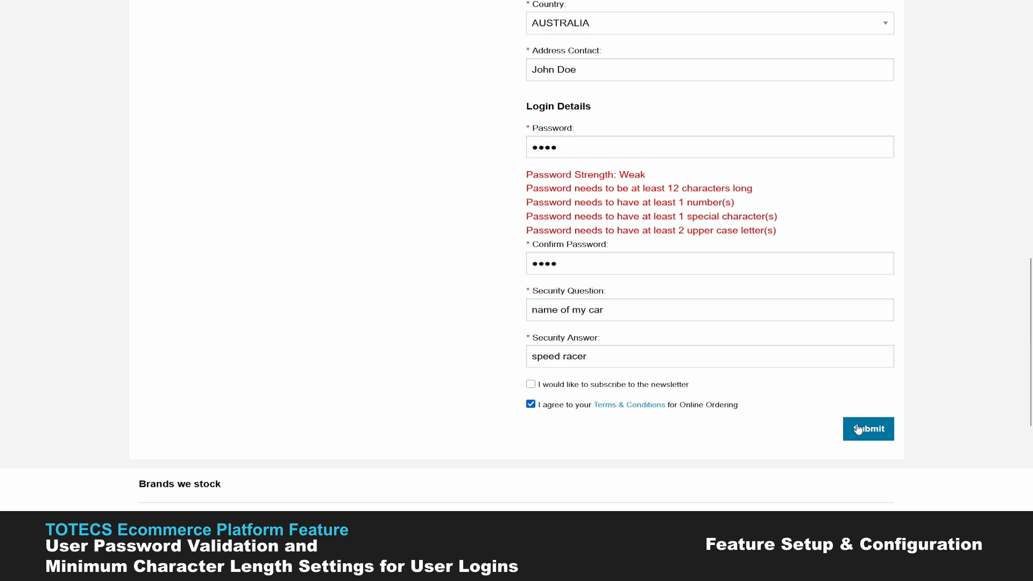
{"action": "mouse_move", "coordinate": [366, 565]}
{"action": "left_click", "coordinate": [366, 476]}
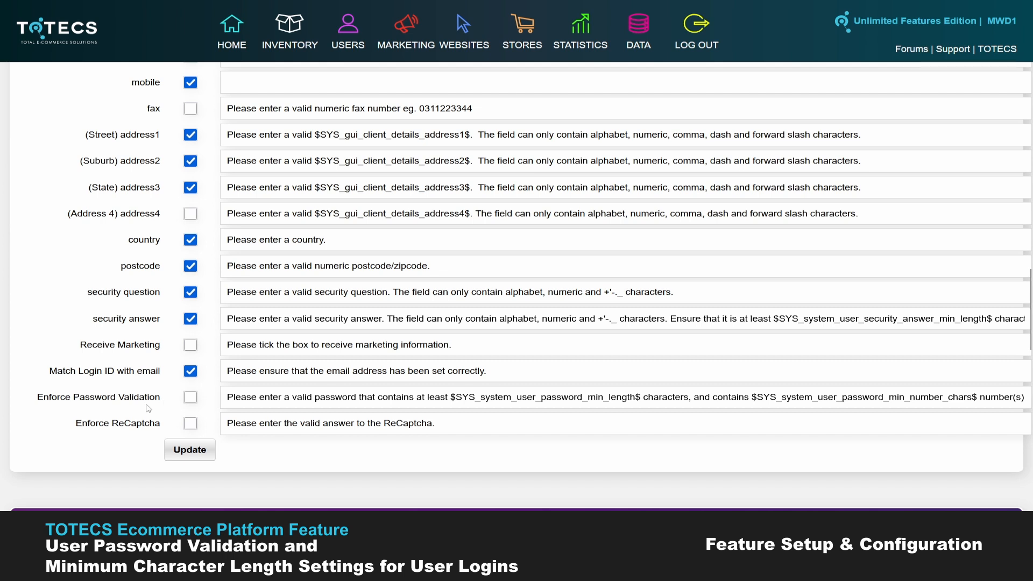
Step: Re-tick Enforce Password Validation and review the storefront's Login ID and password error messages
{"action": "left_click", "coordinate": [191, 399]}
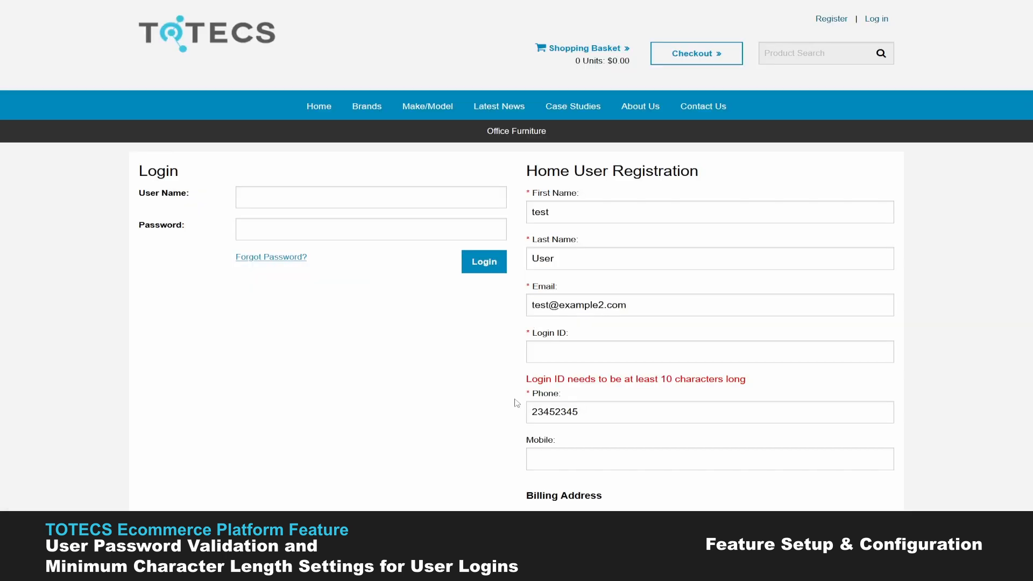
{"action": "scroll", "coordinate": [515, 399], "scroll_direction": "down", "scroll_amount": 3}
{"action": "left_click_drag", "start_coordinate": [747, 198], "coordinate": [527, 192]}
{"action": "left_click", "coordinate": [513, 205]}
{"action": "scroll", "coordinate": [512, 341], "scroll_direction": "down", "scroll_amount": 9}
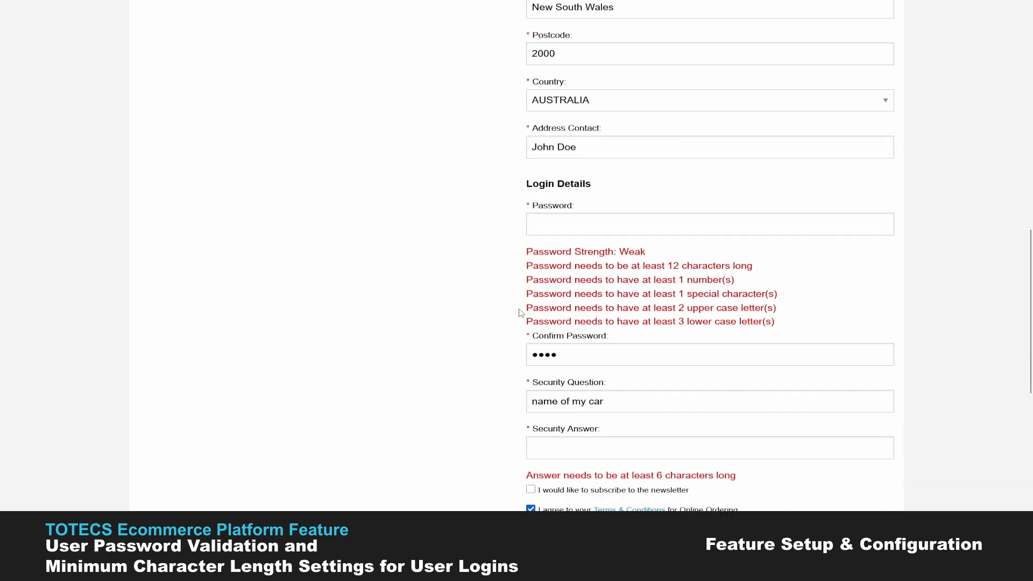
{"action": "scroll", "coordinate": [562, 337], "scroll_direction": "down", "scroll_amount": 1}
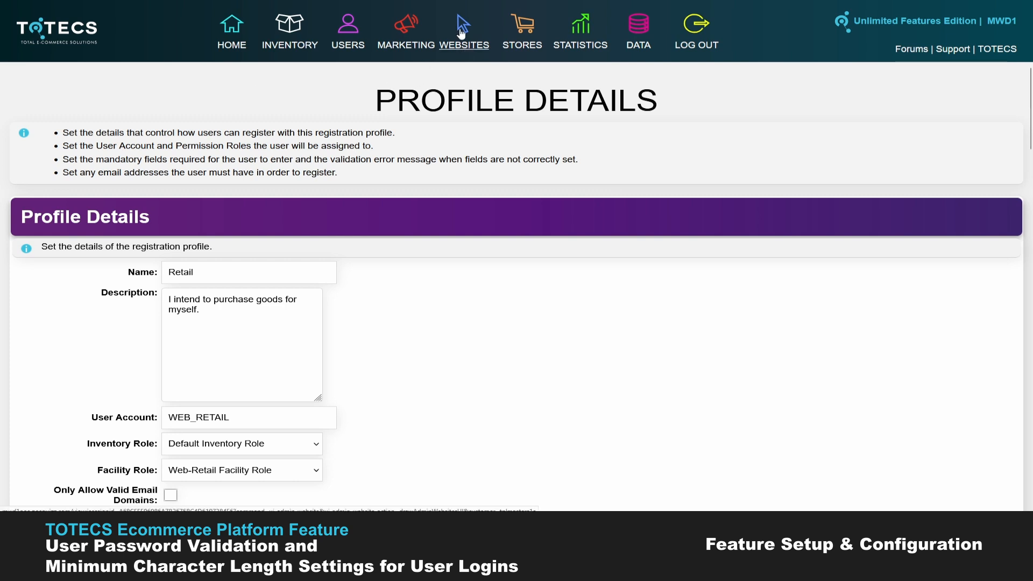
Step: From Content Managed Websites, go through Web Area Formats Libraries > User Registration > User Registration Form to the Retail With Address Search format
{"action": "mouse_move", "coordinate": [463, 32]}
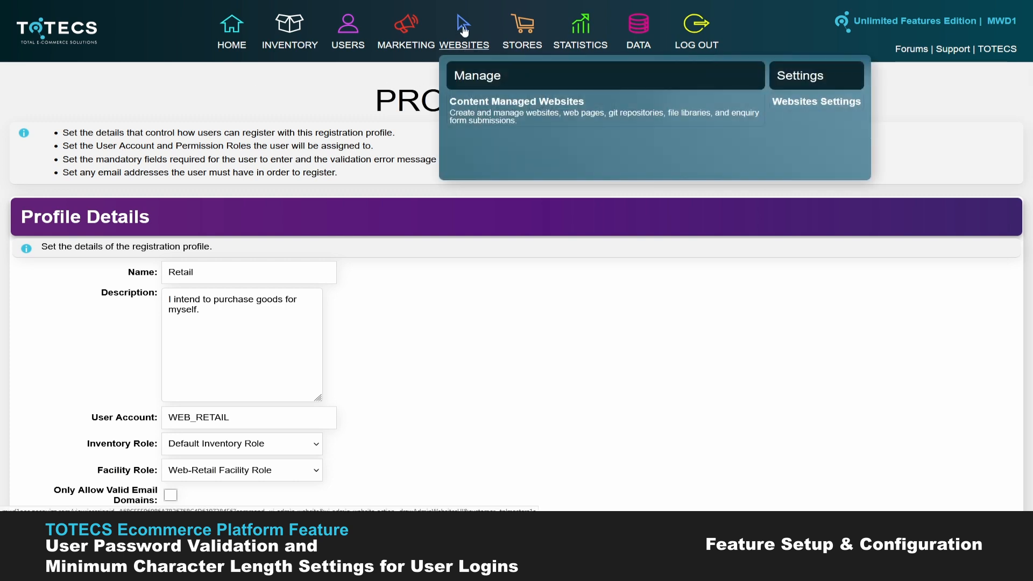
{"action": "left_click", "coordinate": [480, 119]}
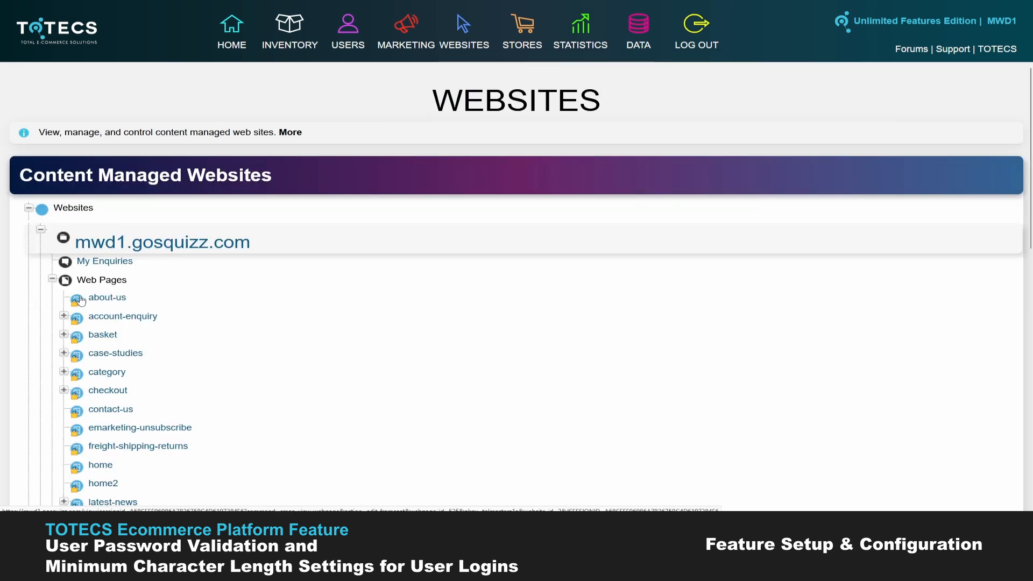
{"action": "scroll", "coordinate": [80, 300], "scroll_direction": "down", "scroll_amount": 10}
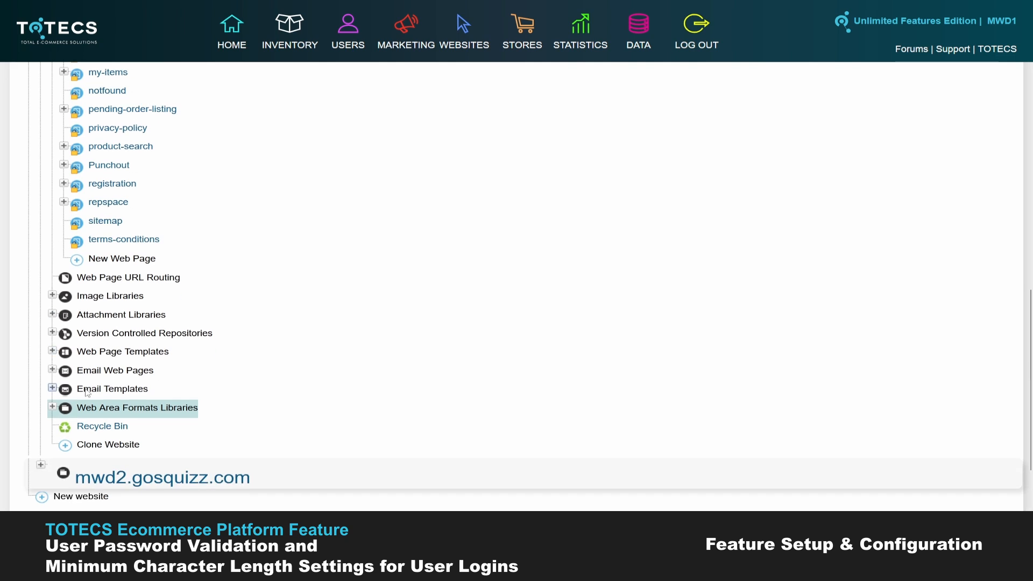
{"action": "left_click", "coordinate": [52, 407]}
{"action": "scroll", "coordinate": [49, 377], "scroll_direction": "down", "scroll_amount": 4}
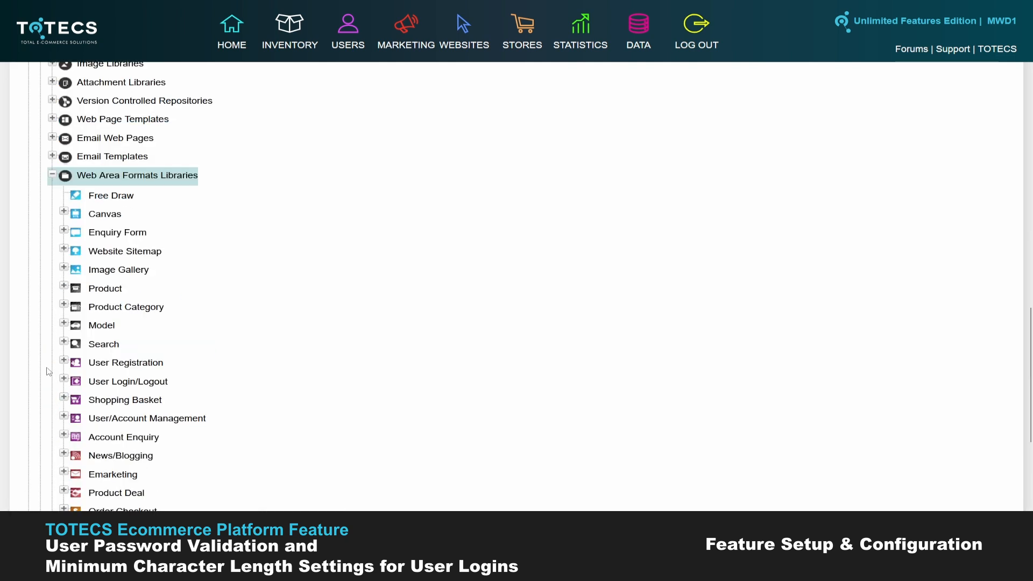
{"action": "left_click", "coordinate": [63, 361]}
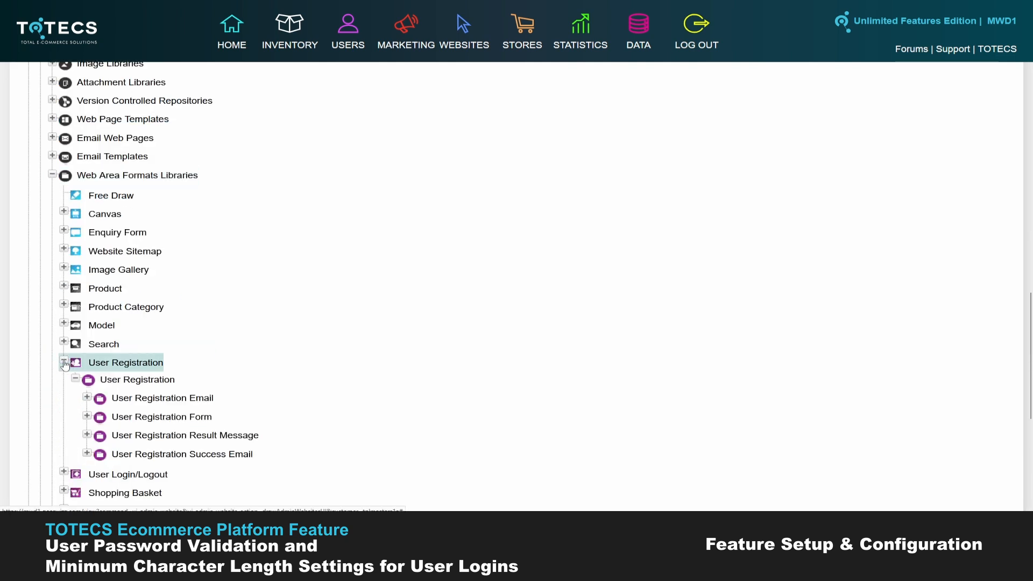
{"action": "scroll", "coordinate": [65, 364], "scroll_direction": "down", "scroll_amount": 1}
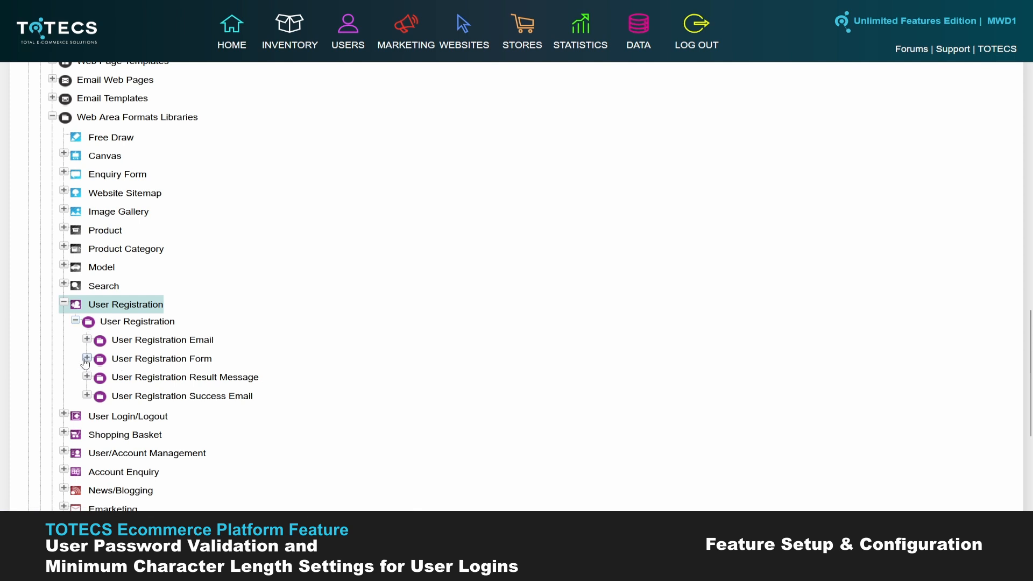
{"action": "left_click", "coordinate": [86, 359]}
{"action": "scroll", "coordinate": [180, 359], "scroll_direction": "down", "scroll_amount": 2}
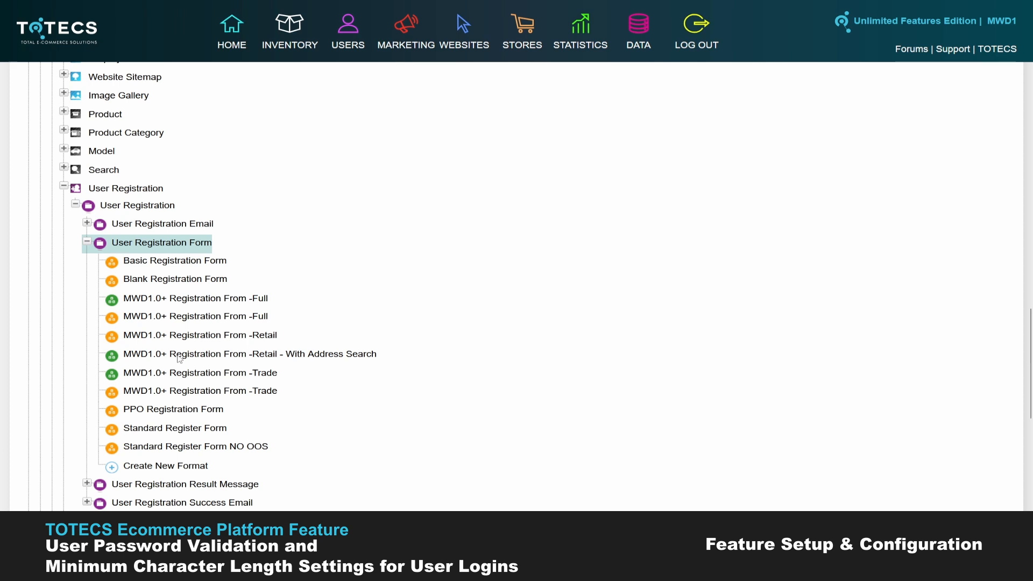
{"action": "left_click", "coordinate": [179, 356]}
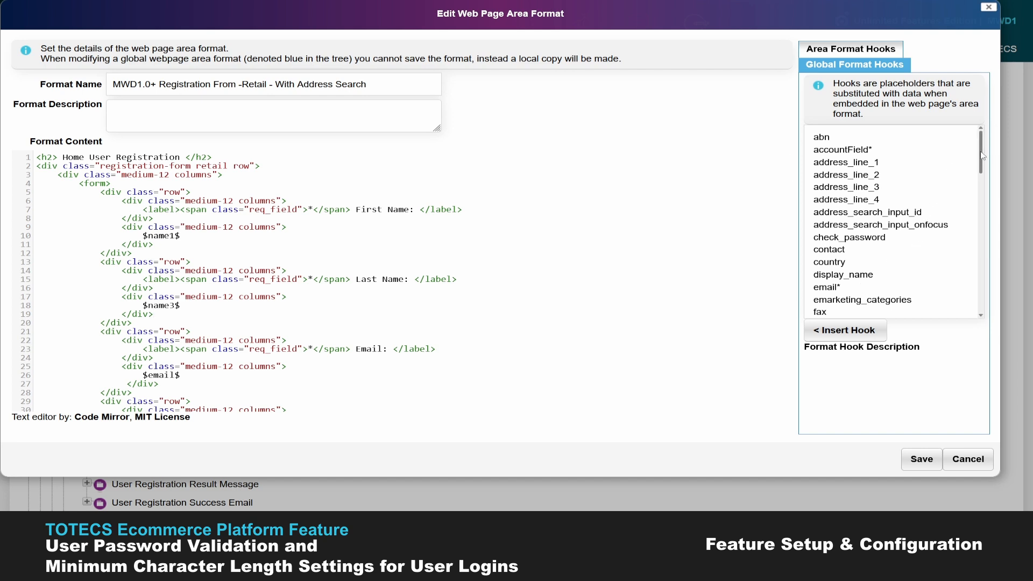
Step: Scroll to the Login ID markup and highlight the min_length hook on line 36
{"action": "scroll", "coordinate": [982, 173], "scroll_direction": "down", "scroll_amount": 2}
{"action": "scroll", "coordinate": [982, 173], "scroll_direction": "down", "scroll_amount": 2}
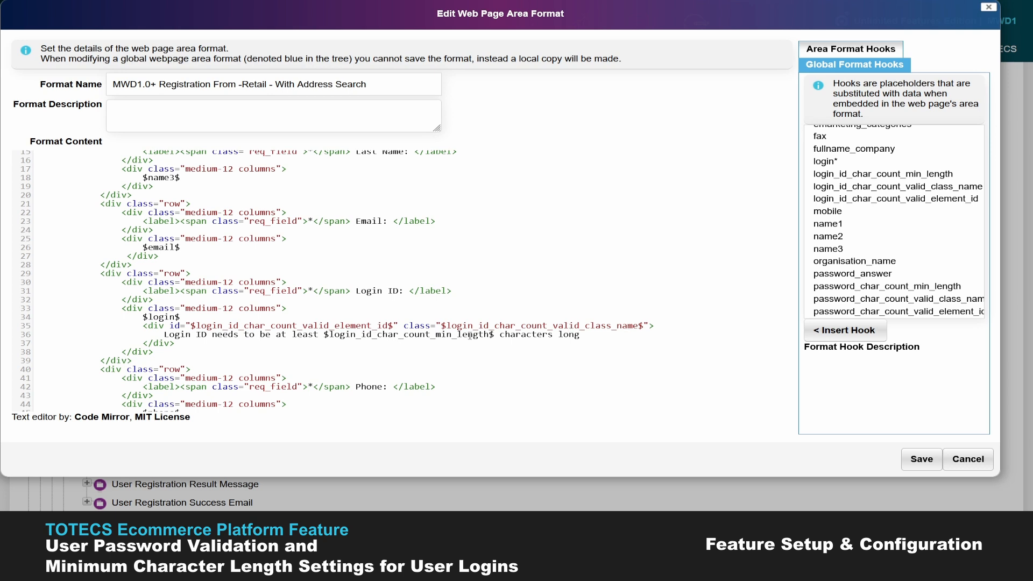
{"action": "left_click_drag", "start_coordinate": [484, 334], "coordinate": [330, 334]}
{"action": "left_click", "coordinate": [194, 326]}
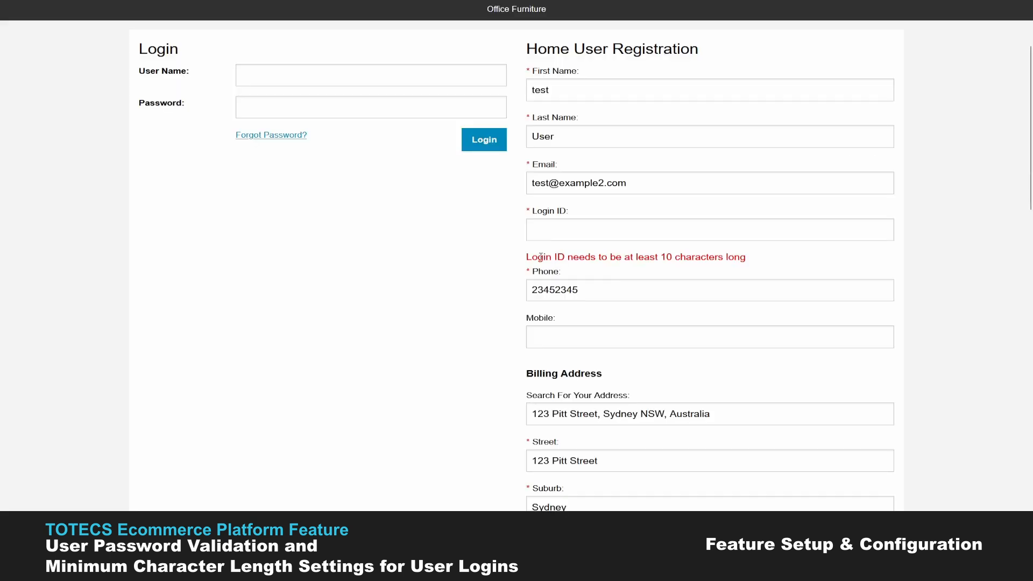
Step: Read the login_id_char_count_valid_class_name description and check the Login ID minimum length value of 10
{"action": "left_click_drag", "start_coordinate": [541, 257], "coordinate": [758, 257]}
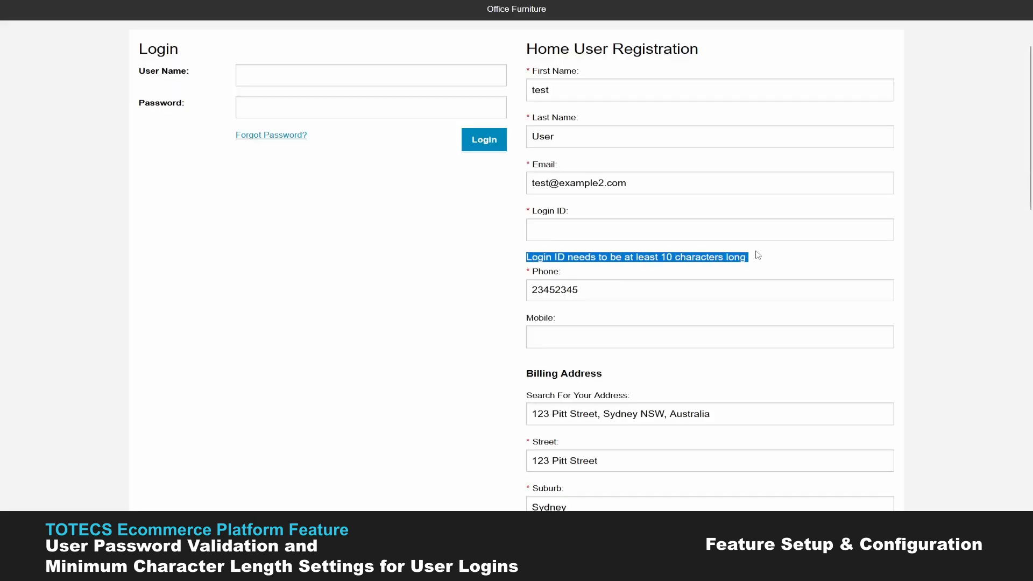
{"action": "left_click", "coordinate": [659, 259]}
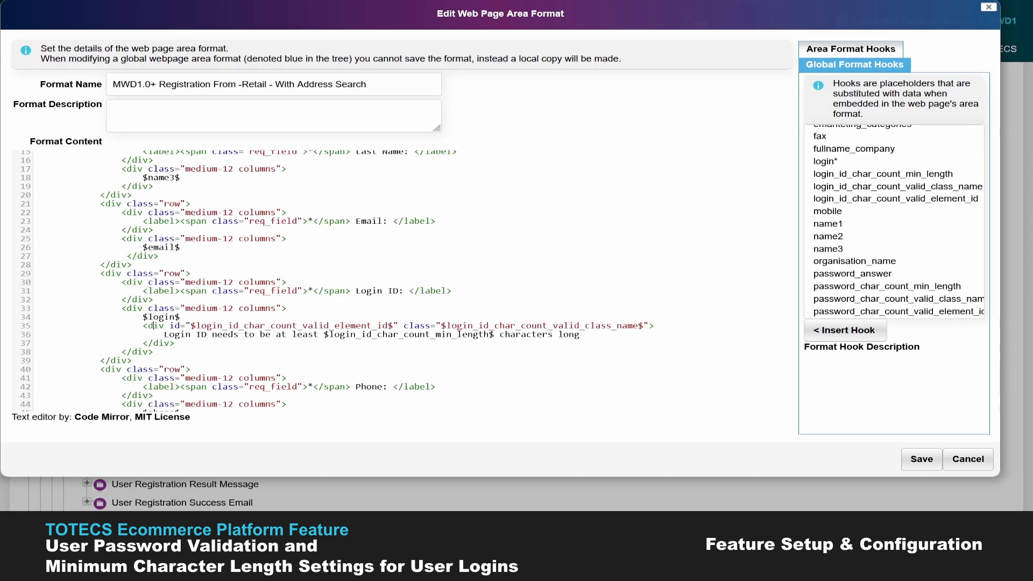
{"action": "left_click_drag", "start_coordinate": [638, 325], "coordinate": [456, 325]}
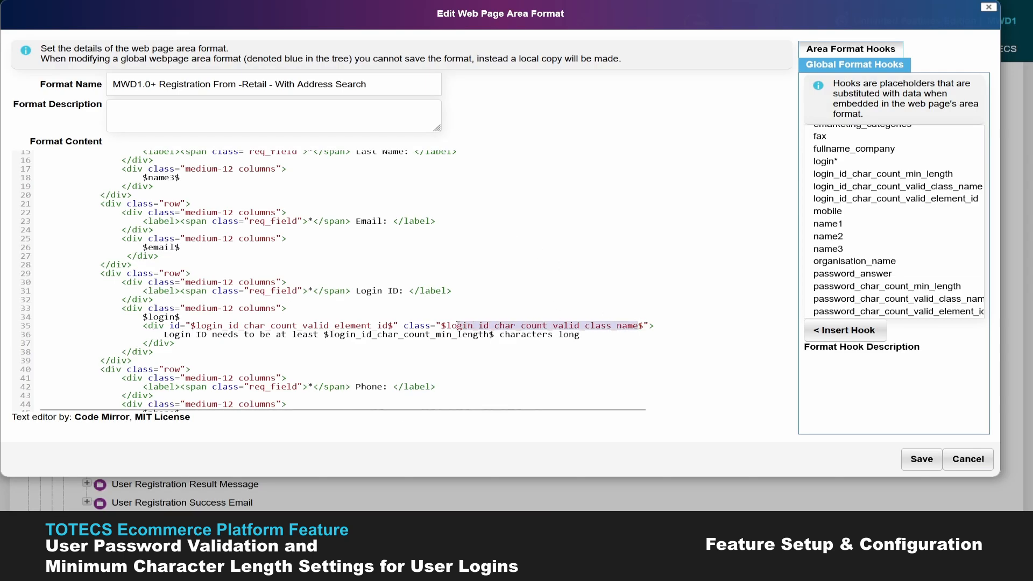
{"action": "left_click", "coordinate": [923, 186]}
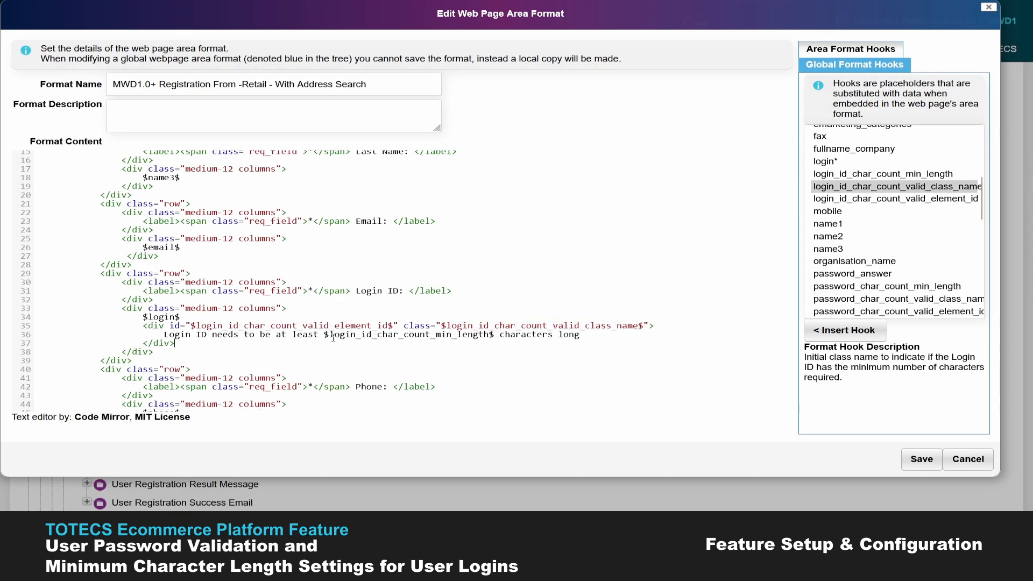
{"action": "left_click_drag", "start_coordinate": [323, 334], "coordinate": [489, 336]}
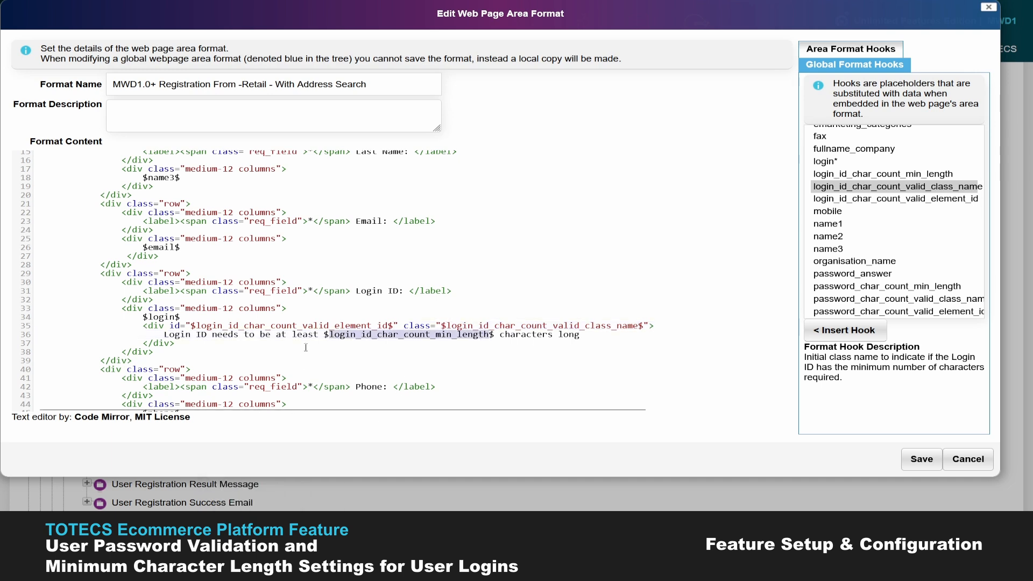
{"action": "left_click", "coordinate": [329, 334]}
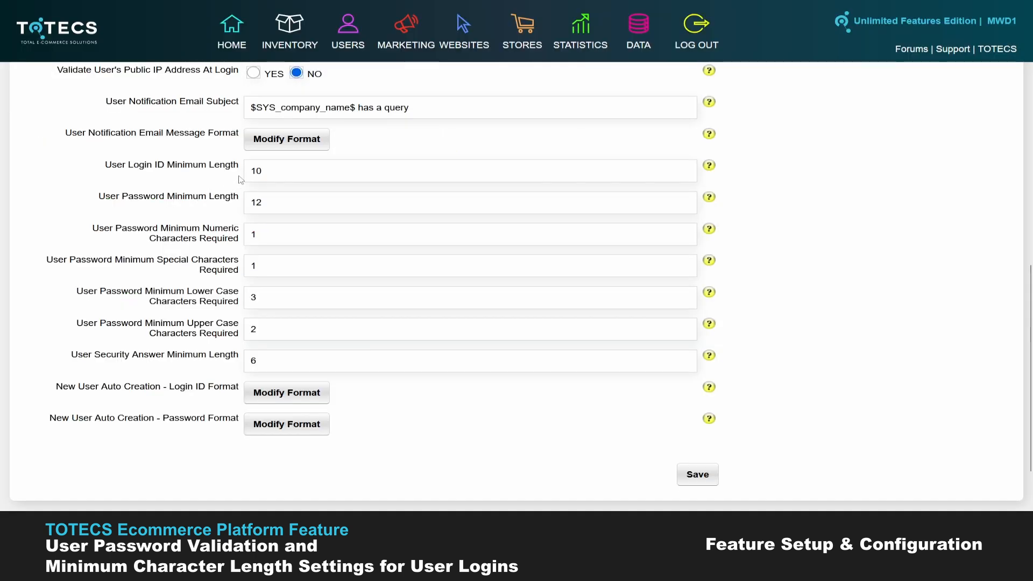
{"action": "double_click", "coordinate": [257, 170]}
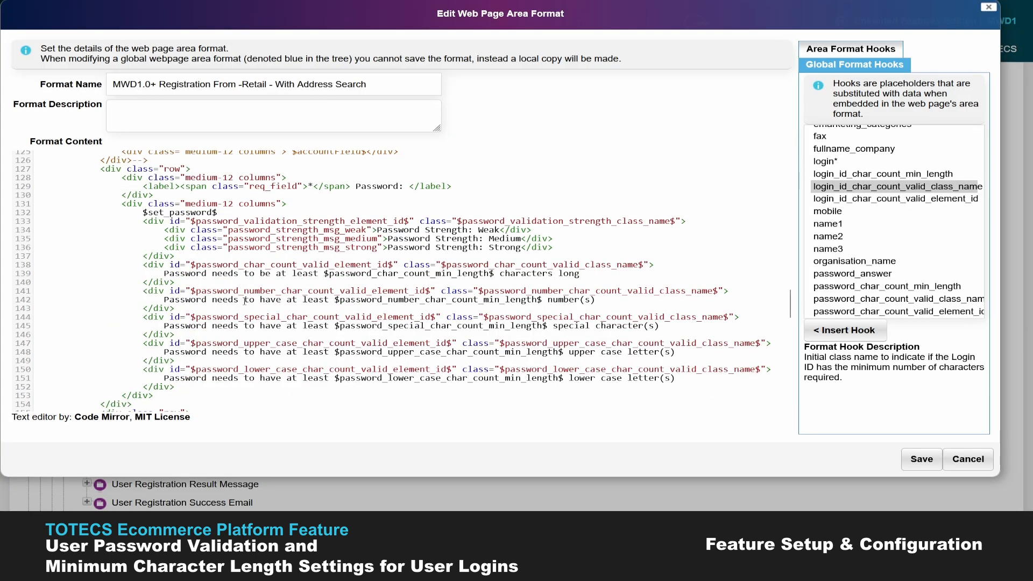
Step: Type a seven-character password into the storefront Password field so it rates Medium
{"action": "scroll", "coordinate": [867, 255], "scroll_direction": "down", "scroll_amount": 3}
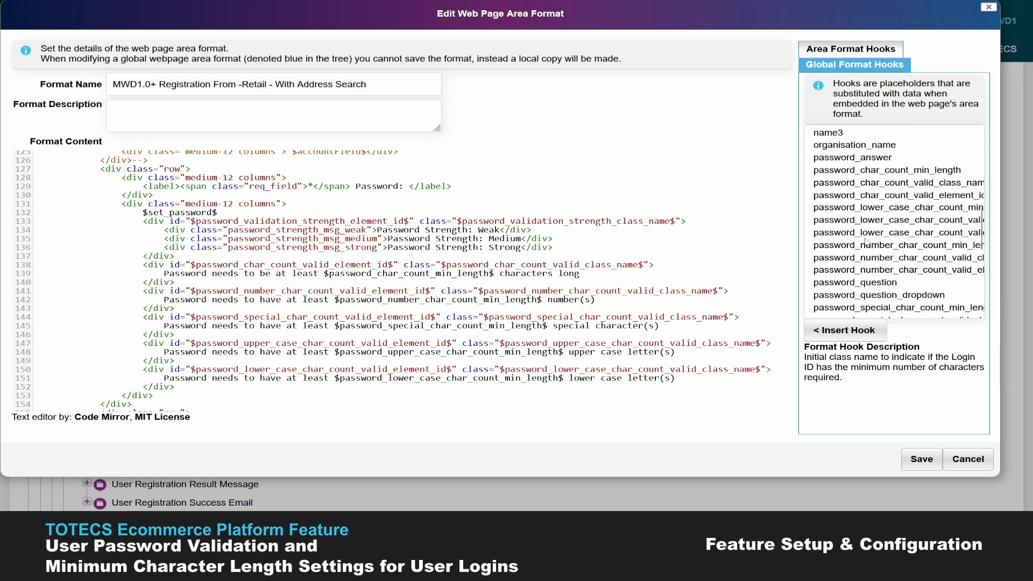
{"action": "scroll", "coordinate": [866, 253], "scroll_direction": "down", "scroll_amount": 1}
{"action": "scroll", "coordinate": [866, 252], "scroll_direction": "up", "scroll_amount": 1}
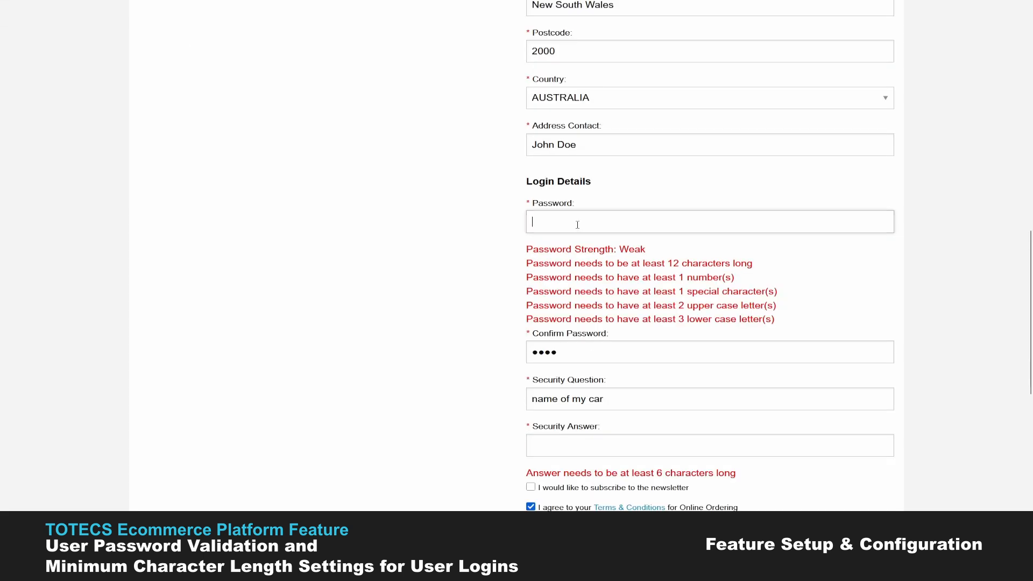
{"action": "type", "text": "•••••••"}
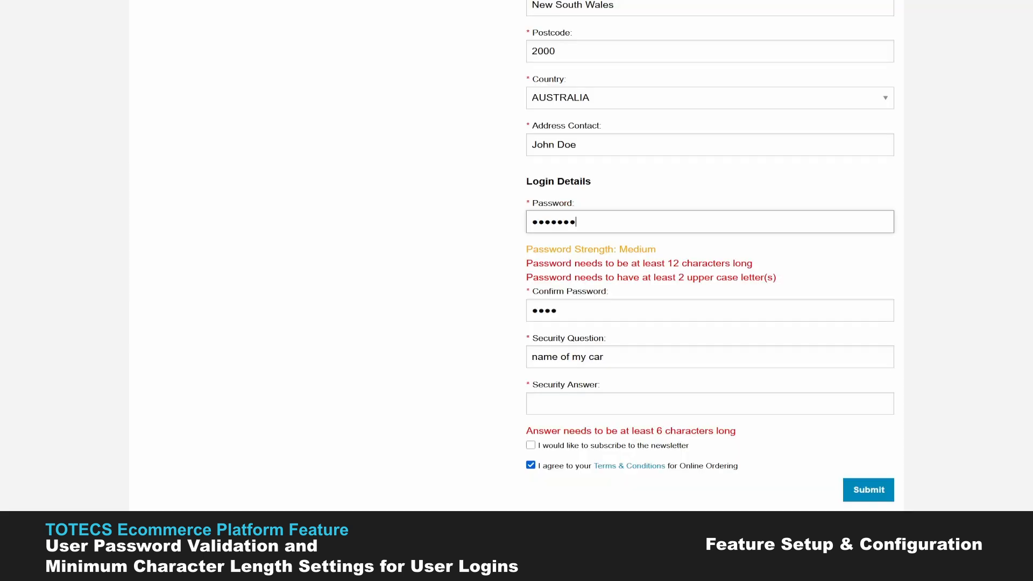
Step: Reword the strength messages to 'Less Weakk', 'Good' and 'Best', then undo to restore Weak/Medium/Strong
{"action": "left_click_drag", "start_coordinate": [621, 249], "coordinate": [654, 250]}
{"action": "left_click", "coordinate": [654, 249]}
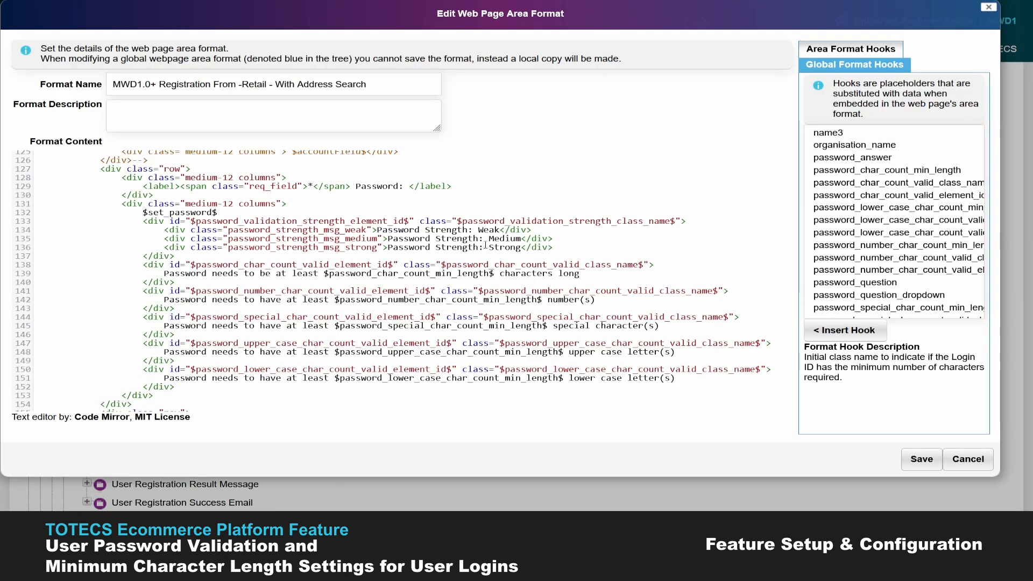
{"action": "double_click", "coordinate": [505, 239]}
{"action": "type", "text": "Less Weak"}
{"action": "type", "text": "k"}
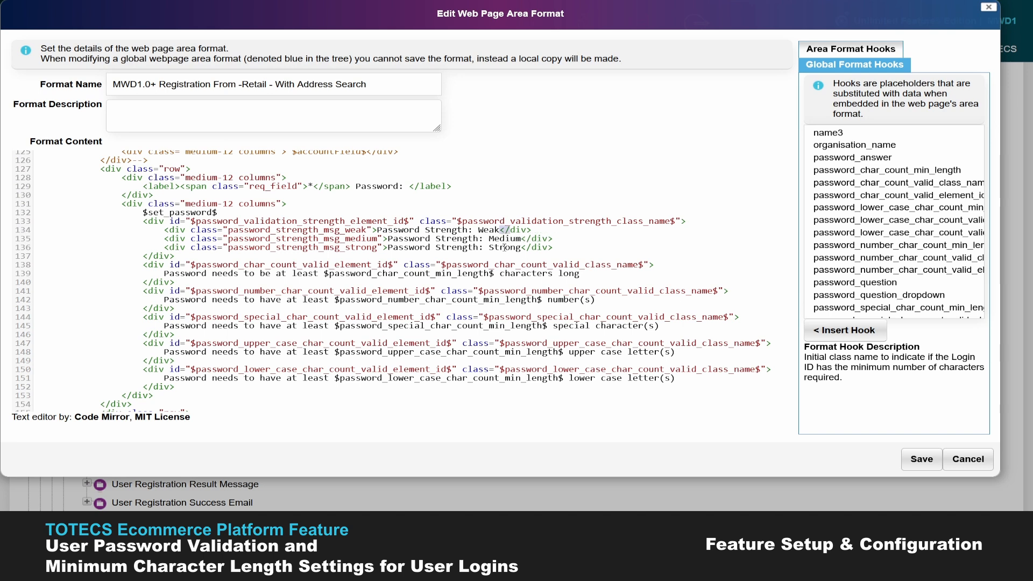
{"action": "double_click", "coordinate": [504, 239]}
{"action": "type", "text": "Good"}
{"action": "double_click", "coordinate": [504, 250]}
{"action": "type", "text": "Best"}
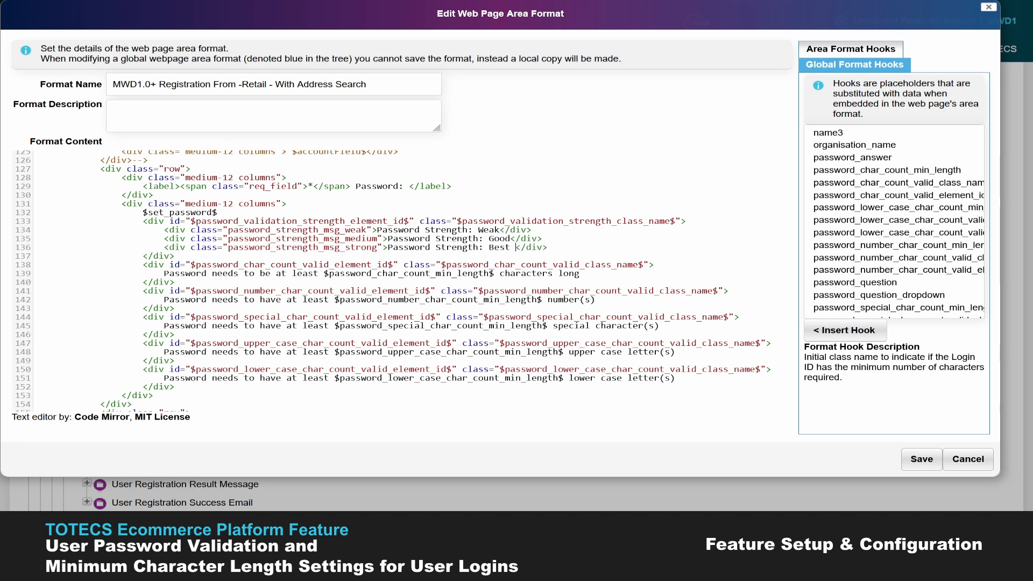
{"action": "key", "text": "ctrl+z"}
{"action": "key", "text": "ctrl+z"}
{"action": "key", "text": "ctrl+z"}
{"action": "key", "text": "ctrl+z"}
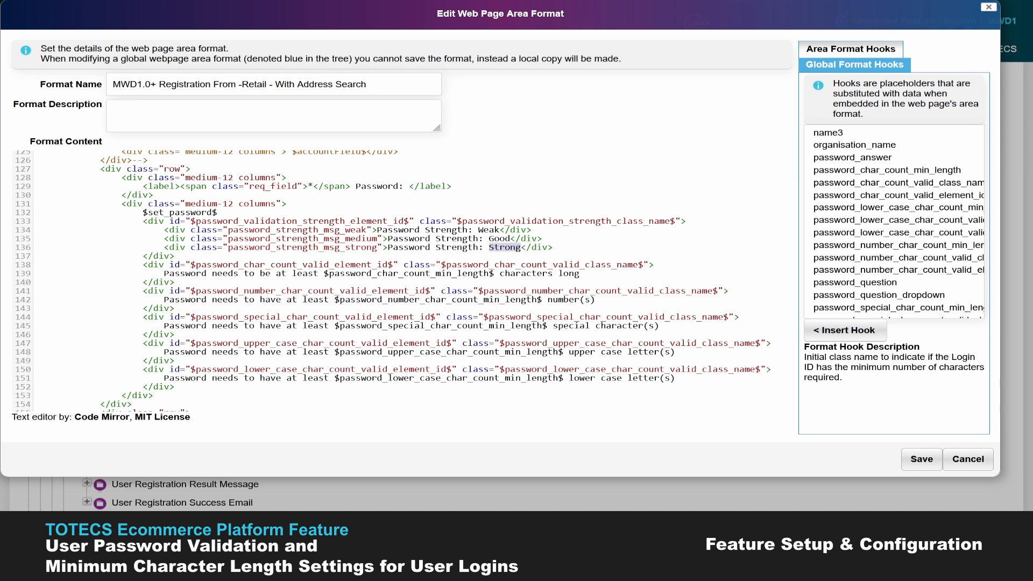
{"action": "left_click", "coordinate": [468, 230]}
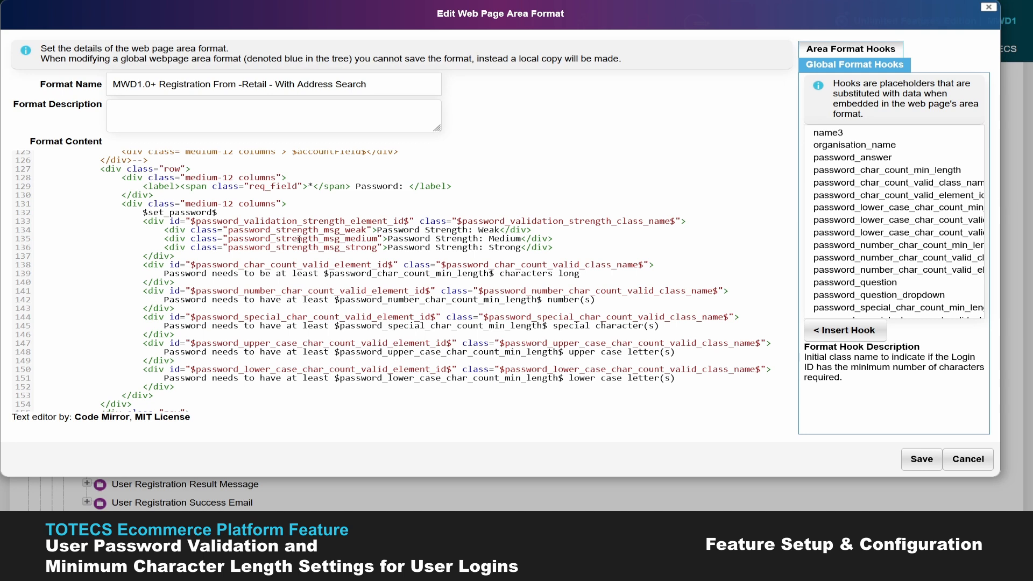
Step: Select the password_strength_msg_weak, medium and strong class names in the markup
{"action": "double_click", "coordinate": [273, 233]}
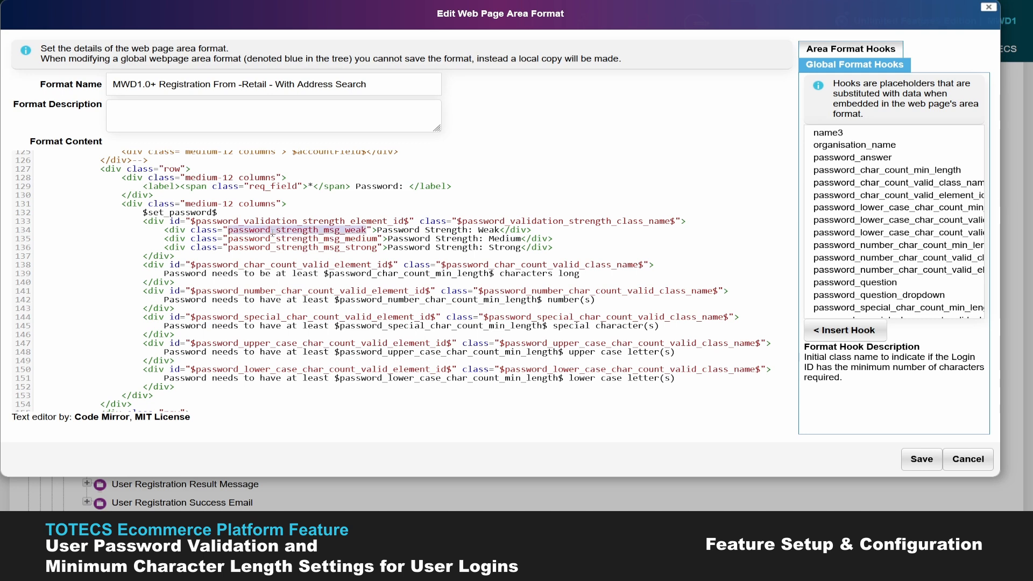
{"action": "double_click", "coordinate": [297, 239]}
{"action": "double_click", "coordinate": [296, 249]}
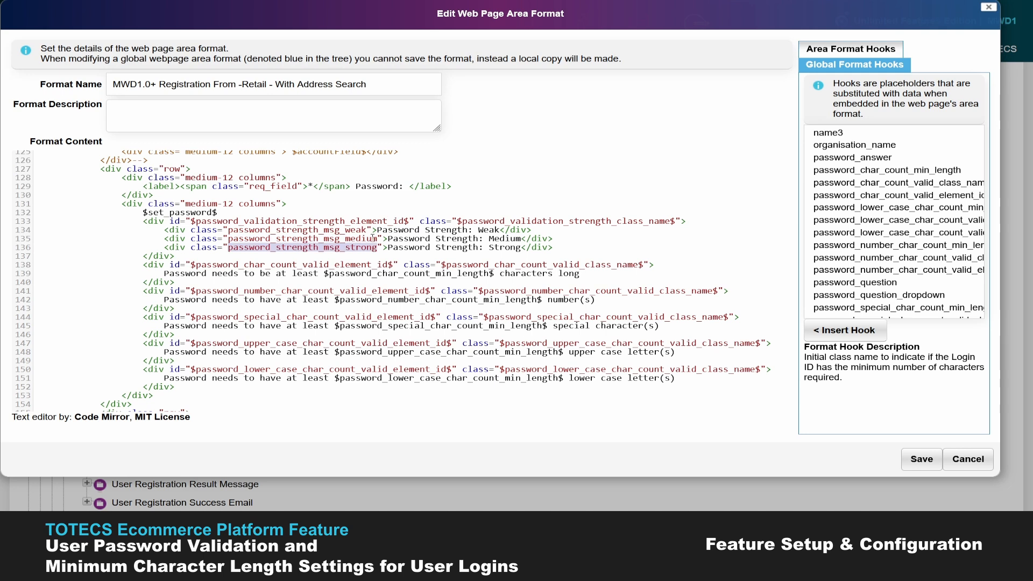
{"action": "scroll", "coordinate": [347, 248], "scroll_direction": "down", "scroll_amount": 7}
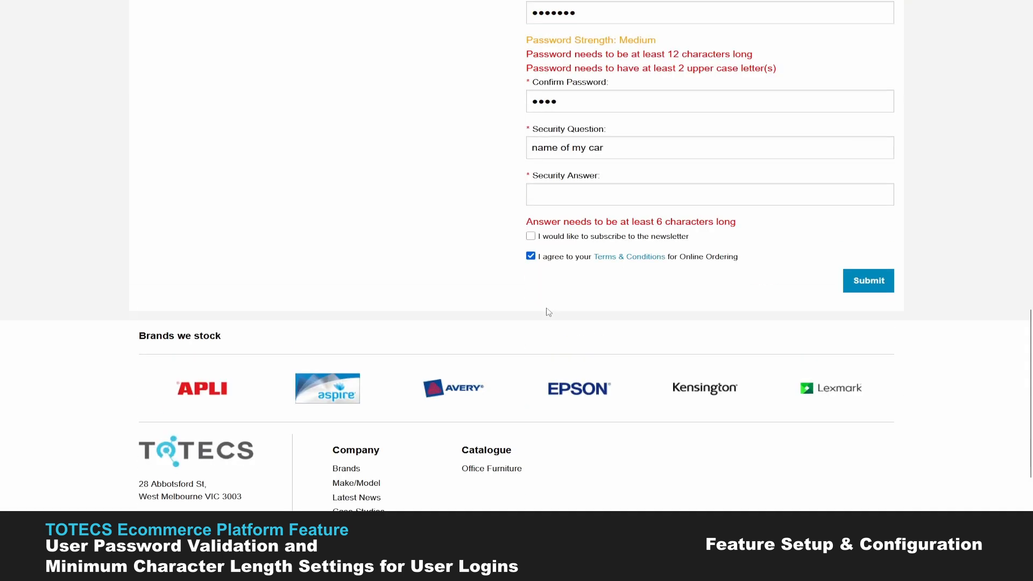
{"action": "scroll", "coordinate": [710, 215], "scroll_direction": "up", "scroll_amount": 2}
{"action": "left_click_drag", "start_coordinate": [528, 309], "coordinate": [734, 308]}
{"action": "mouse_move", "coordinate": [269, 572]}
{"action": "left_click", "coordinate": [269, 473]}
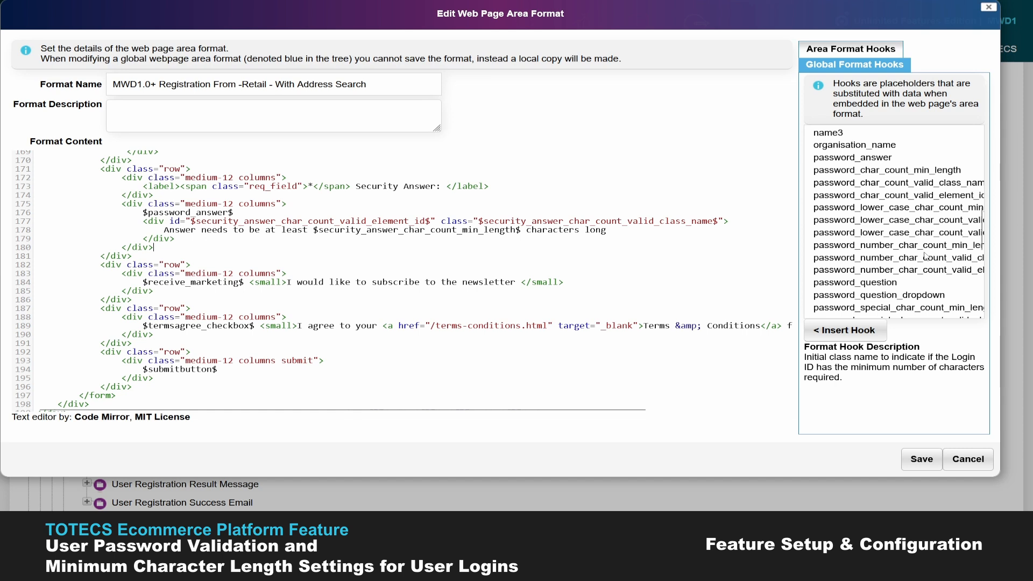
{"action": "scroll", "coordinate": [925, 256], "scroll_direction": "down", "scroll_amount": 4}
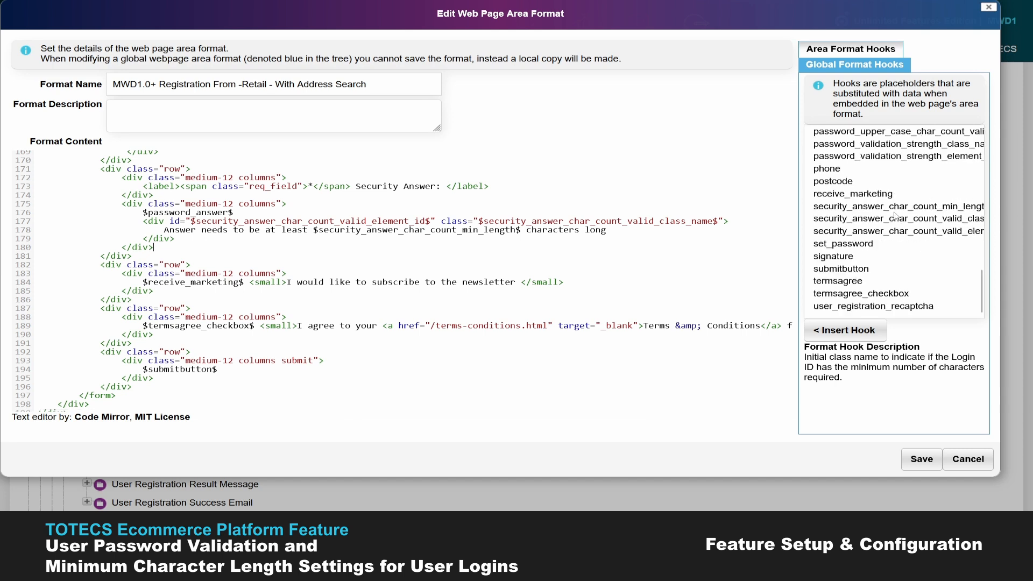
{"action": "left_click_drag", "start_coordinate": [382, 221], "coordinate": [418, 221]}
{"action": "left_click_drag", "start_coordinate": [664, 220], "coordinate": [713, 220]}
{"action": "left_click", "coordinate": [615, 219]}
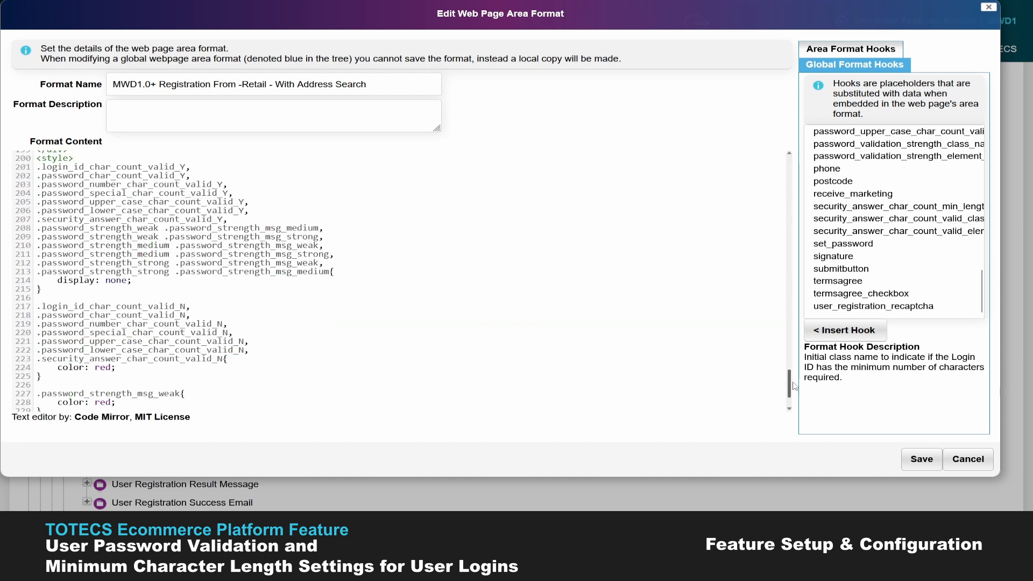
{"action": "left_click_drag", "start_coordinate": [790, 385], "coordinate": [795, 386]}
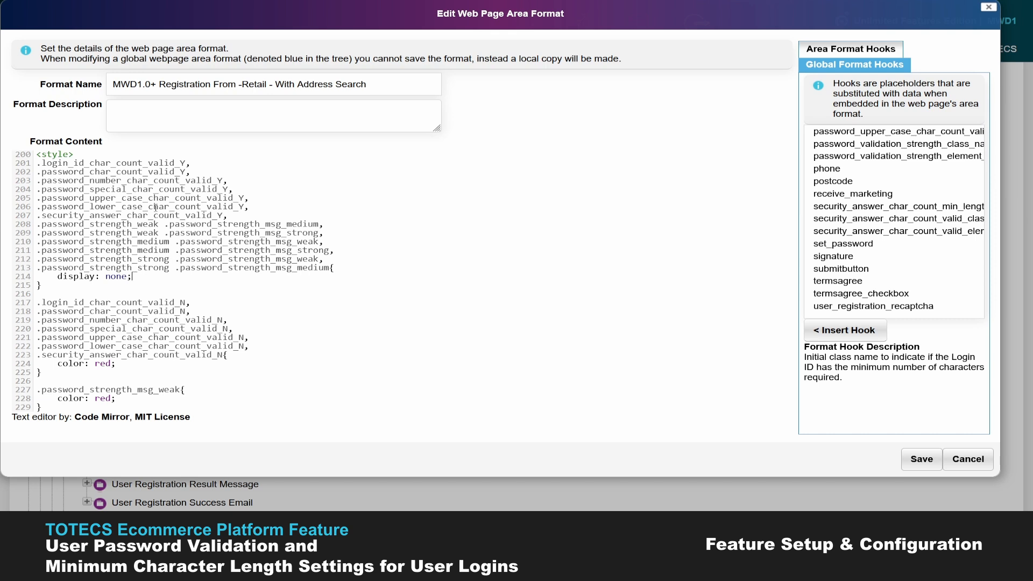
{"action": "left_click_drag", "start_coordinate": [133, 277], "coordinate": [58, 280]}
{"action": "key", "text": "Down"}
{"action": "double_click", "coordinate": [103, 364]}
{"action": "left_click", "coordinate": [110, 365]}
{"action": "left_click_drag", "start_coordinate": [111, 365], "coordinate": [95, 364]}
{"action": "left_click", "coordinate": [112, 364]}
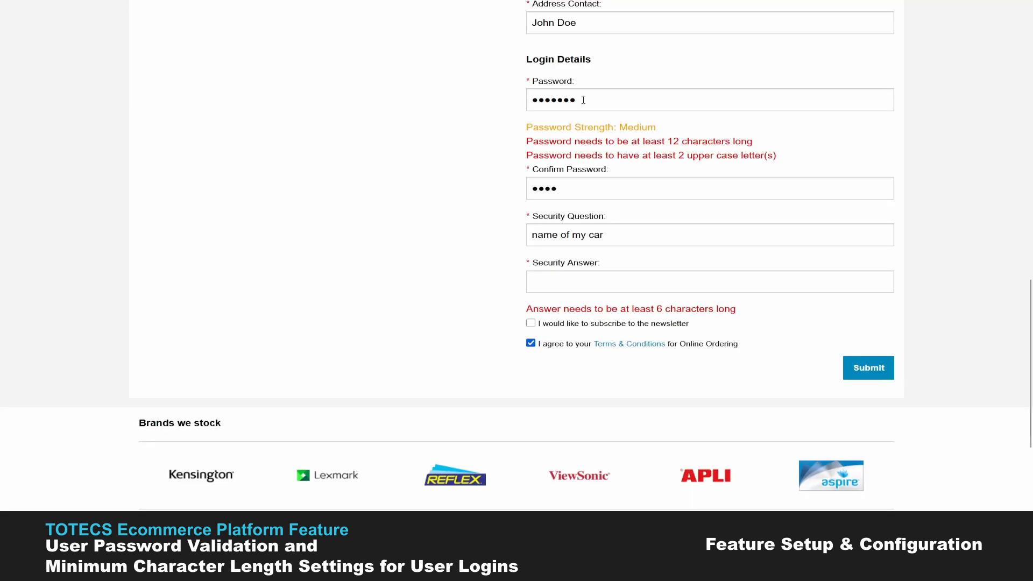
{"action": "key", "text": "ctrl+a"}
{"action": "key", "text": "BackSpace"}
{"action": "key", "text": "ctrl+v"}
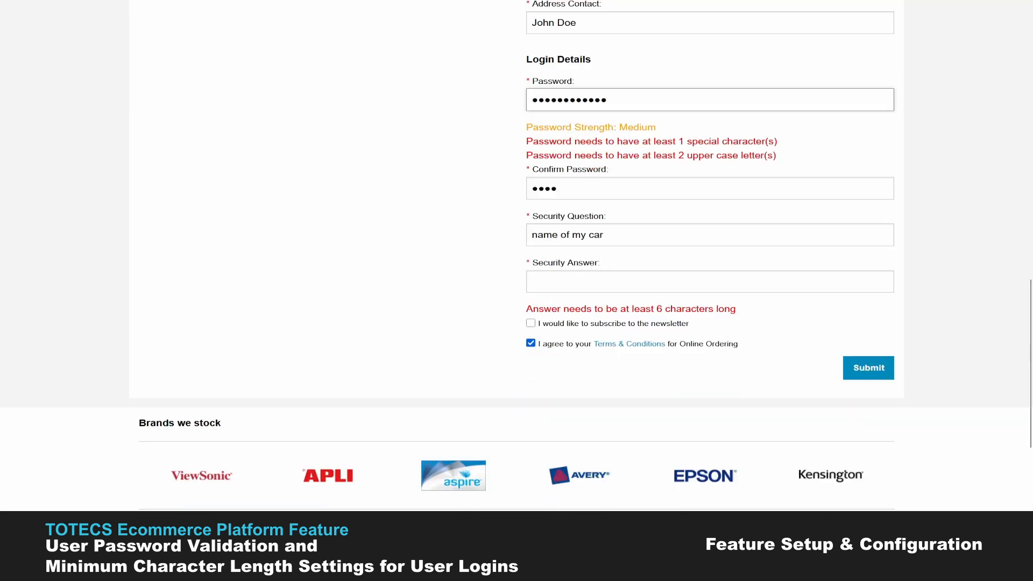
{"action": "key", "text": "ctrl+v"}
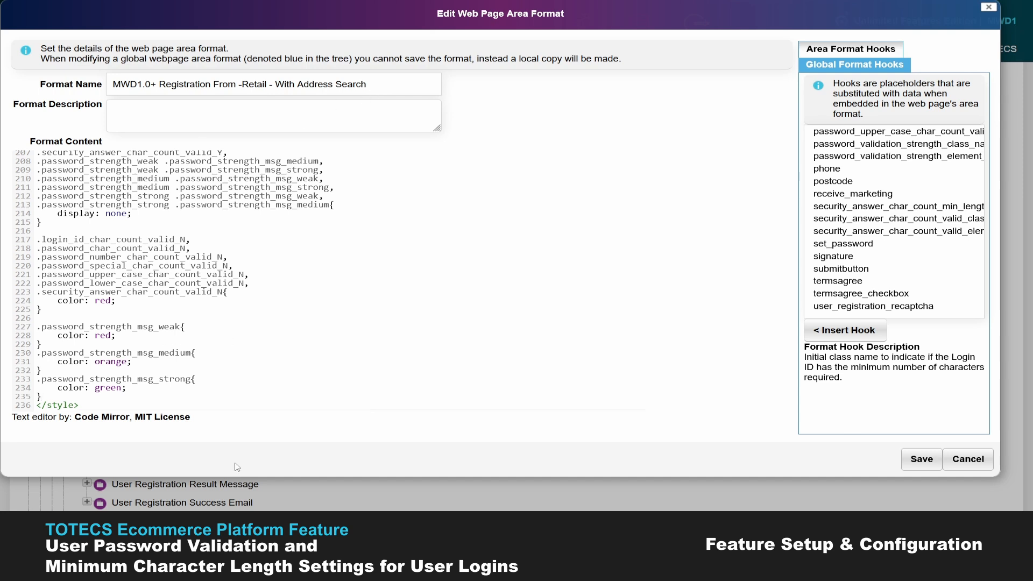
{"action": "mouse_move", "coordinate": [269, 525]}
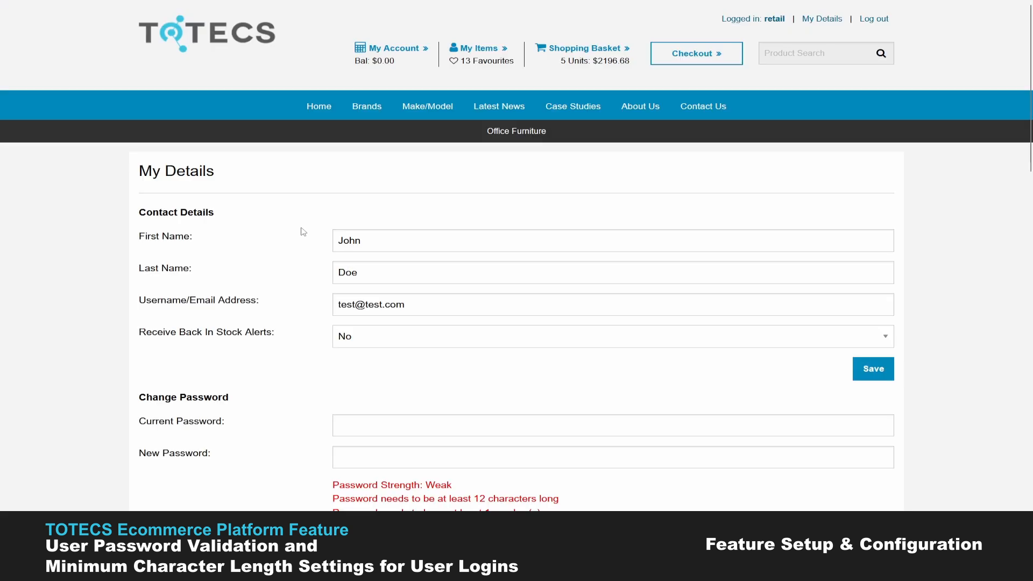
Step: Collapse User Registration, then expand User/Account Management > User Details/Favourites/Orders > User Detail Form and open the Example format
{"action": "scroll", "coordinate": [303, 231], "scroll_direction": "down", "scroll_amount": 5}
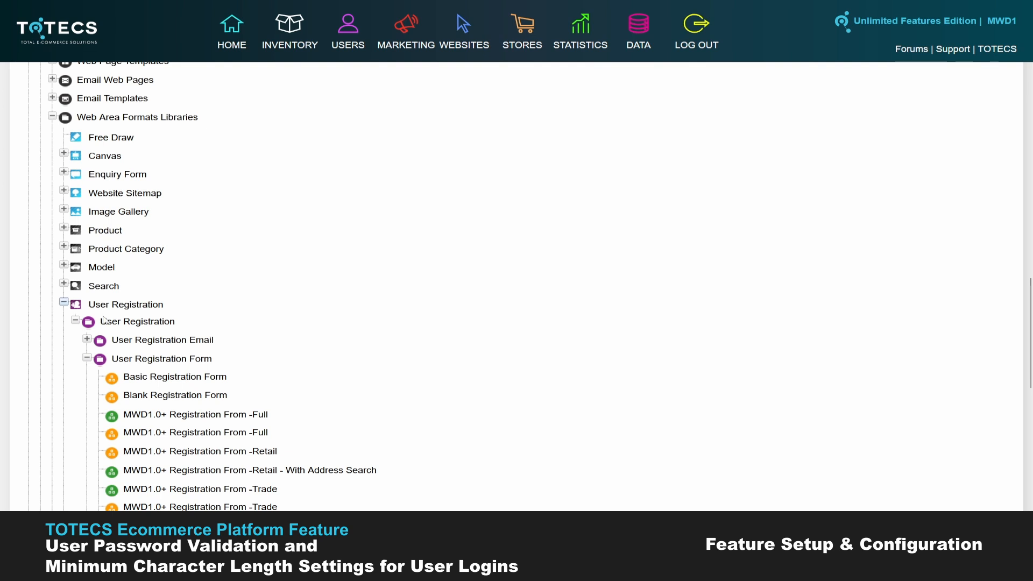
{"action": "left_click", "coordinate": [69, 304]}
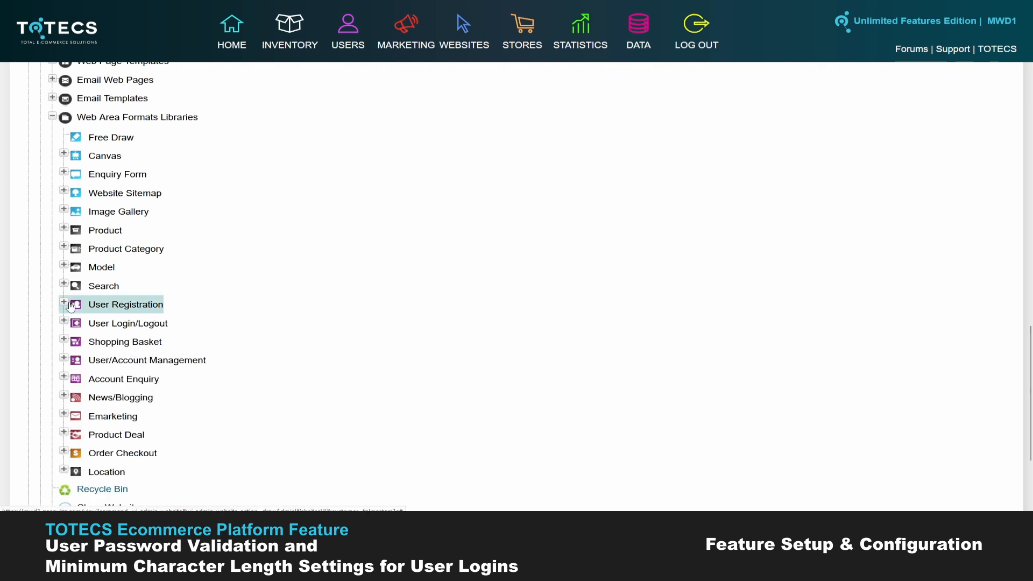
{"action": "left_click", "coordinate": [64, 357]}
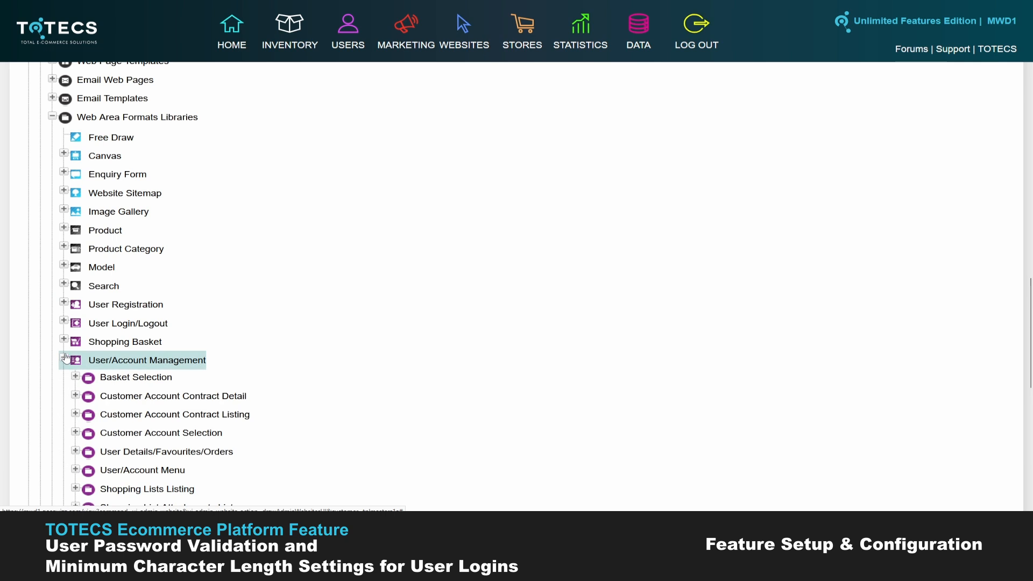
{"action": "scroll", "coordinate": [80, 323], "scroll_direction": "down", "scroll_amount": 3}
{"action": "left_click", "coordinate": [73, 279]}
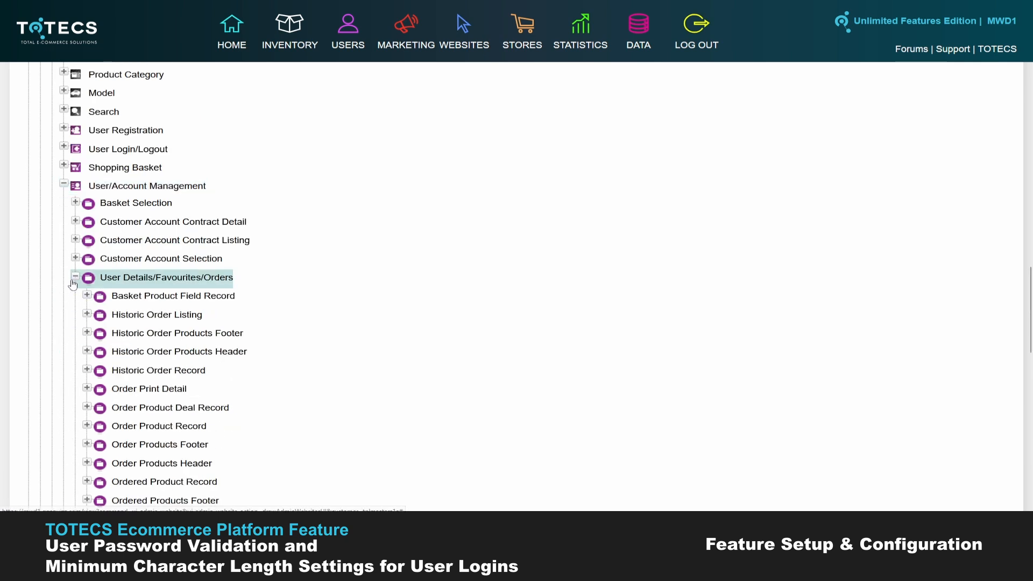
{"action": "scroll", "coordinate": [75, 291], "scroll_direction": "down", "scroll_amount": 6}
{"action": "left_click", "coordinate": [87, 300]}
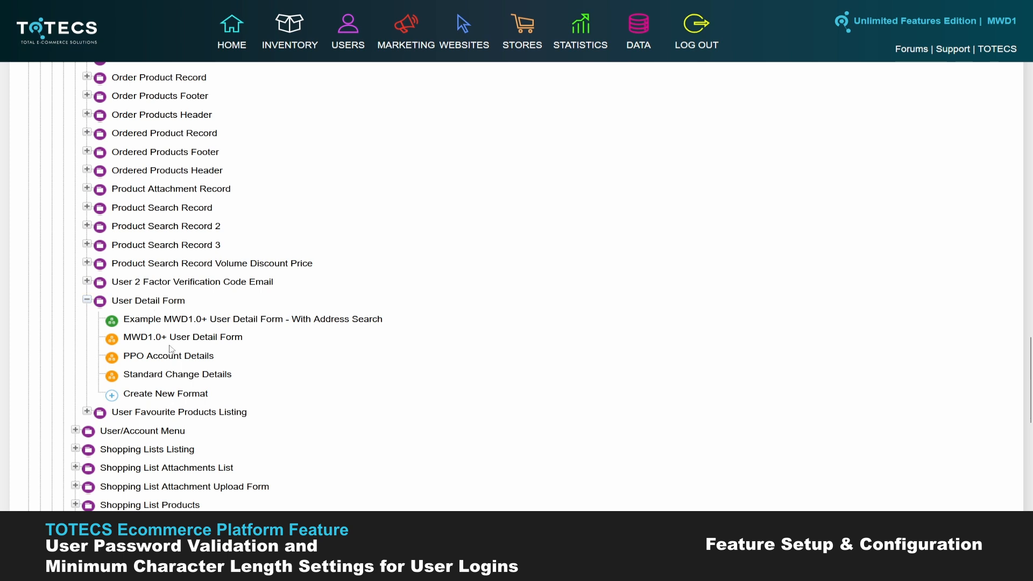
{"action": "left_click", "coordinate": [205, 320]}
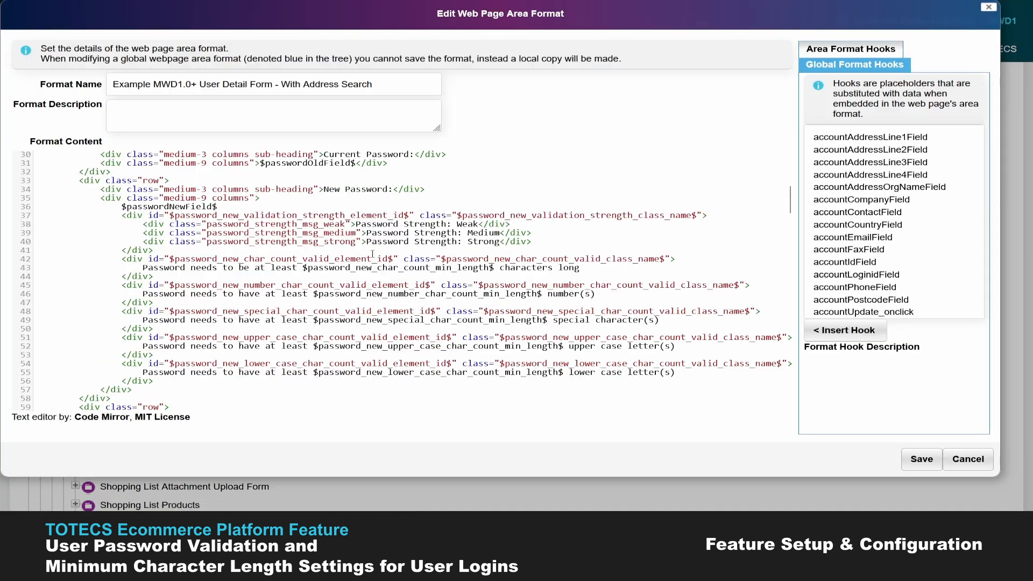
{"action": "left_click_drag", "start_coordinate": [173, 217], "coordinate": [244, 214]}
{"action": "left_click", "coordinate": [261, 216]}
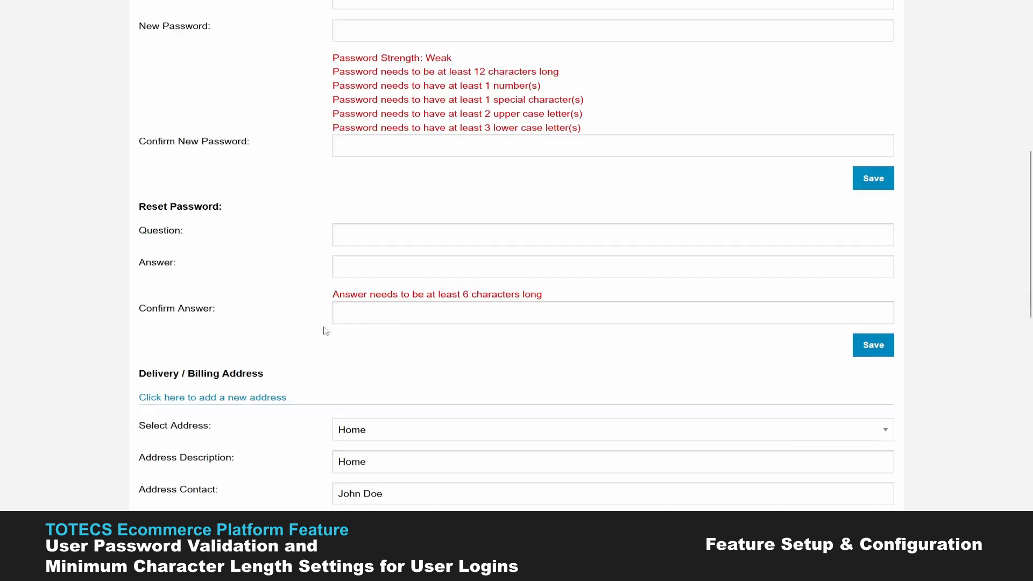
{"action": "scroll", "coordinate": [304, 329], "scroll_direction": "up", "scroll_amount": 1}
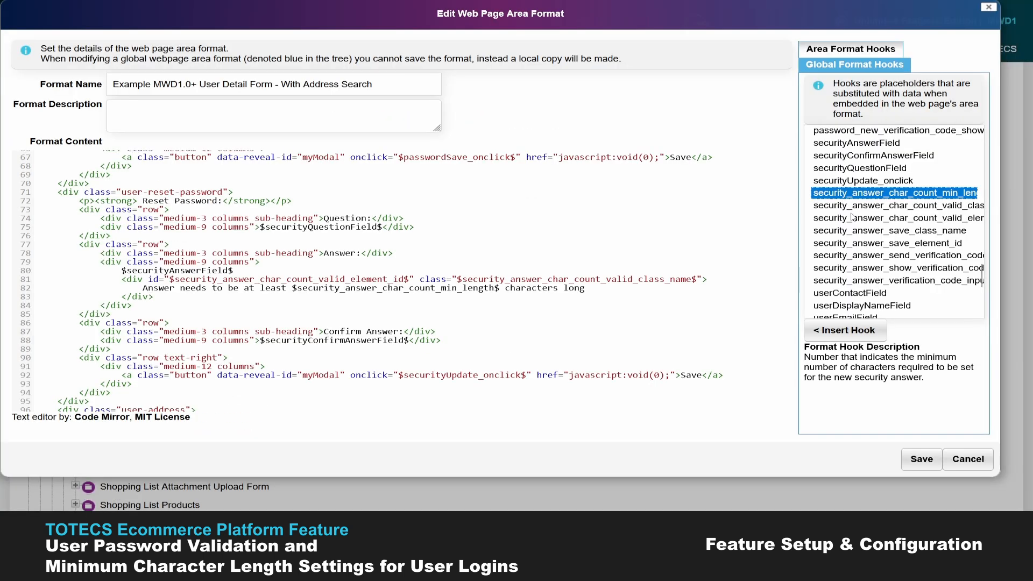
Step: Show the security_answer_save_class_name hook description and put the caret at the security answer hook
{"action": "key", "text": "Down"}
{"action": "key", "text": "Down"}
{"action": "key", "text": "Down"}
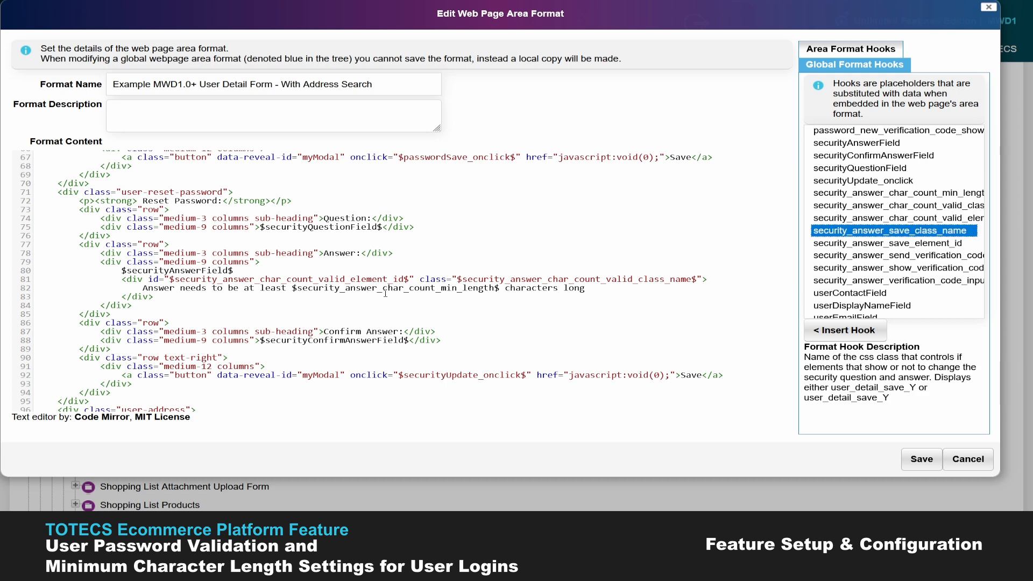
{"action": "left_click", "coordinate": [367, 290]}
{"action": "left_click", "coordinate": [302, 288]}
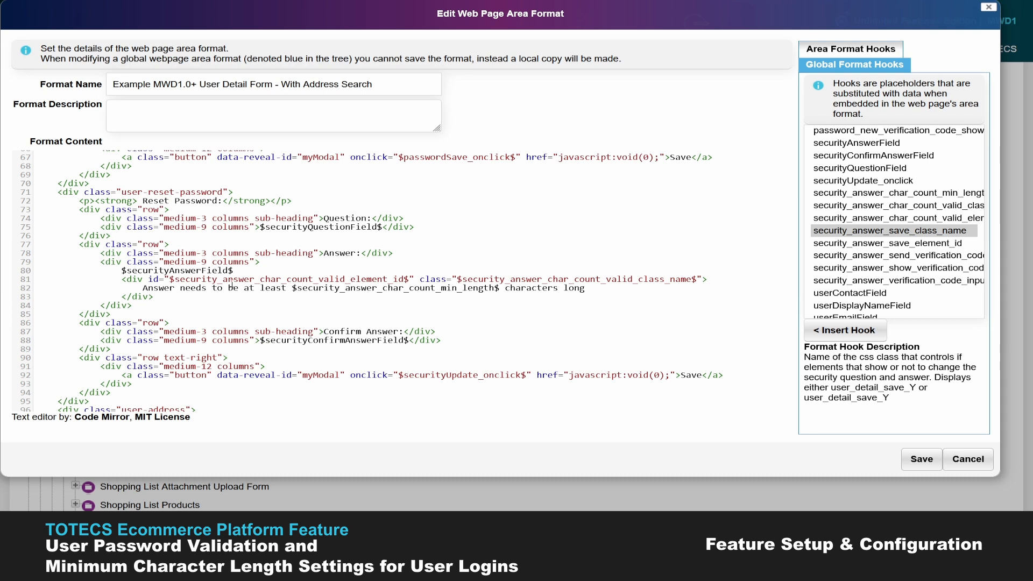
{"action": "scroll", "coordinate": [232, 286], "scroll_direction": "down", "scroll_amount": 15}
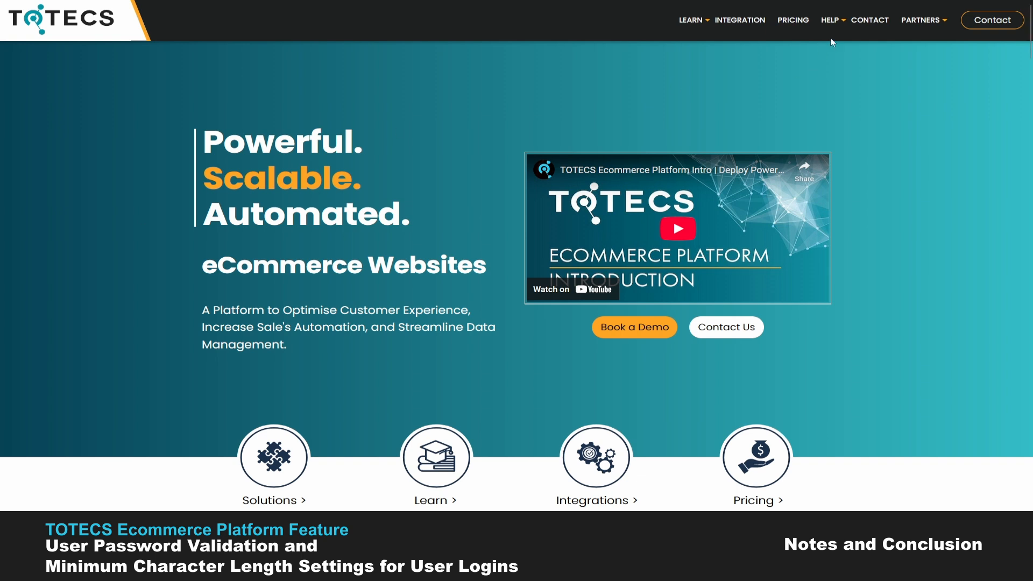
Step: Go through HELP > Forums > Releases to the TOTECS Platform Release 18.01 topic
{"action": "mouse_move", "coordinate": [828, 17]}
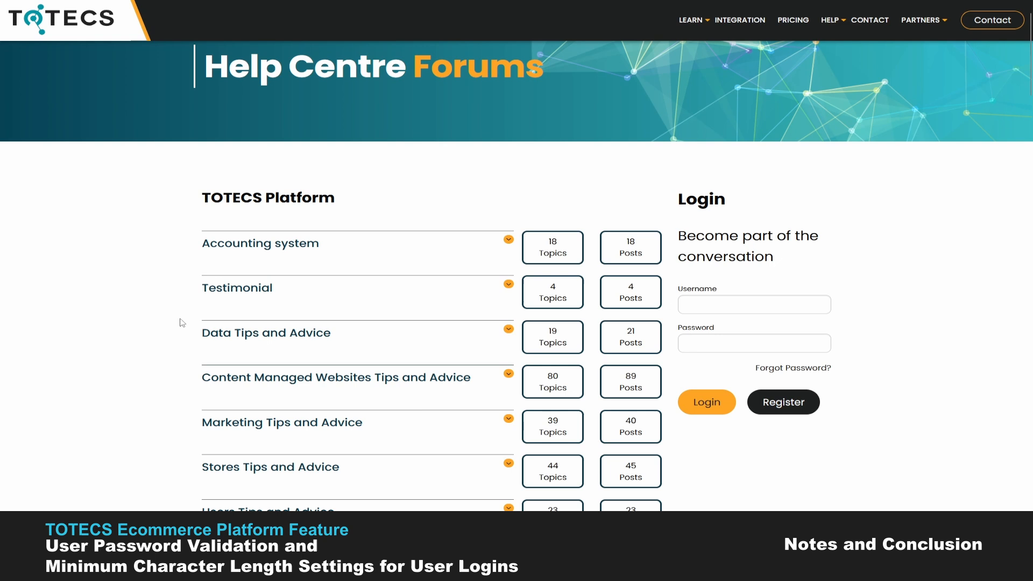
{"action": "scroll", "coordinate": [183, 322], "scroll_direction": "down", "scroll_amount": 5}
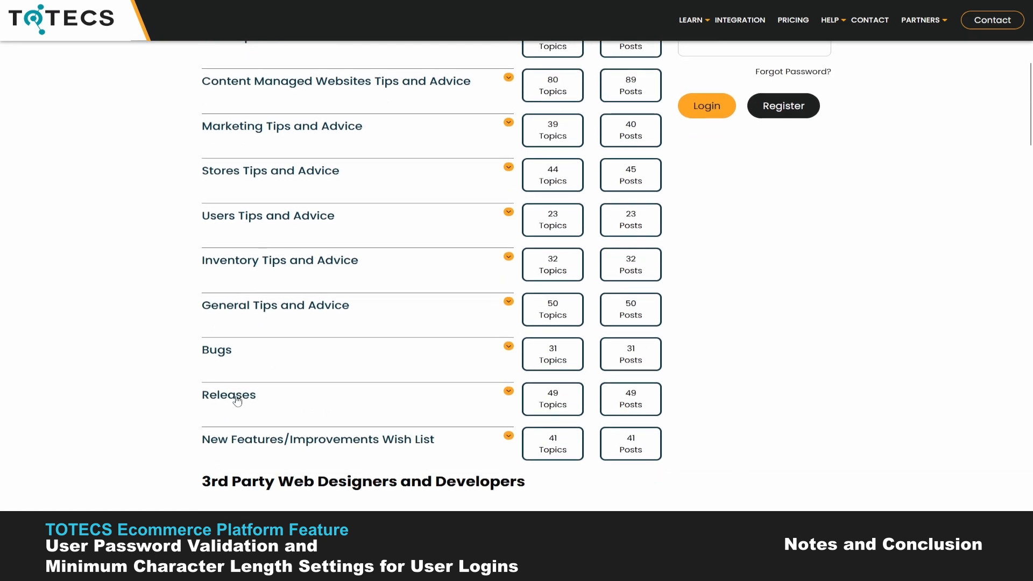
{"action": "left_click", "coordinate": [237, 401]}
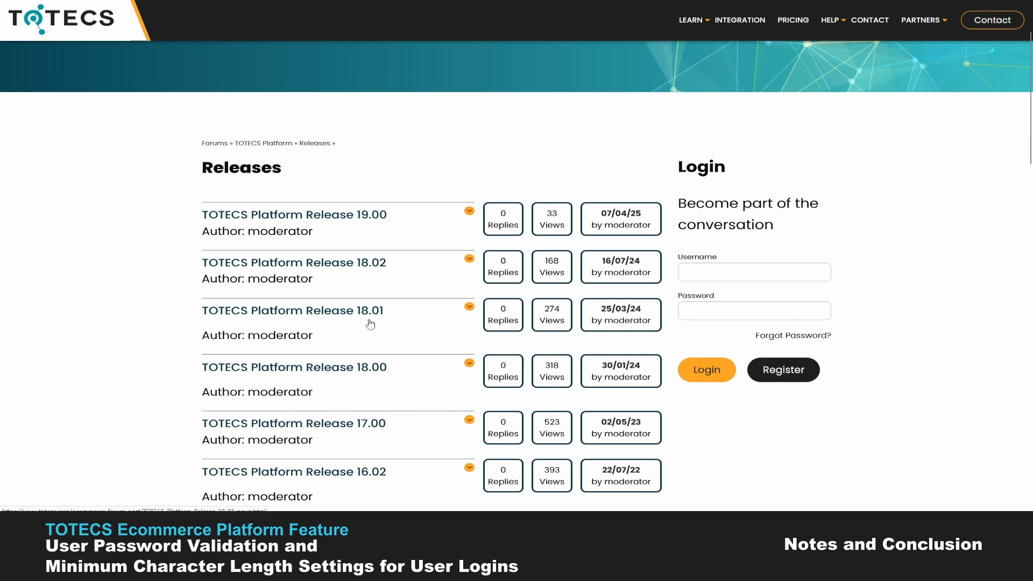
{"action": "left_click", "coordinate": [339, 317]}
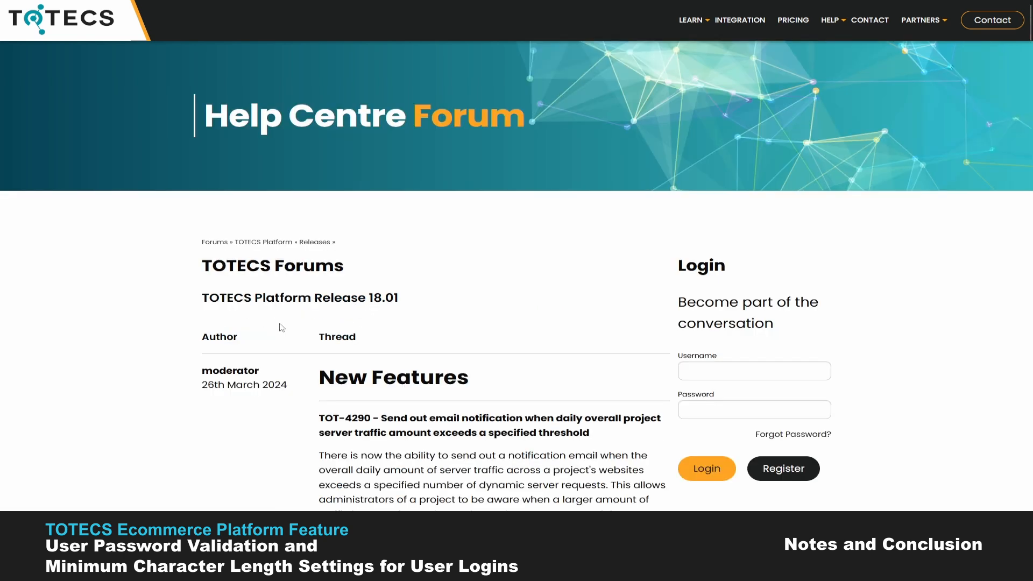